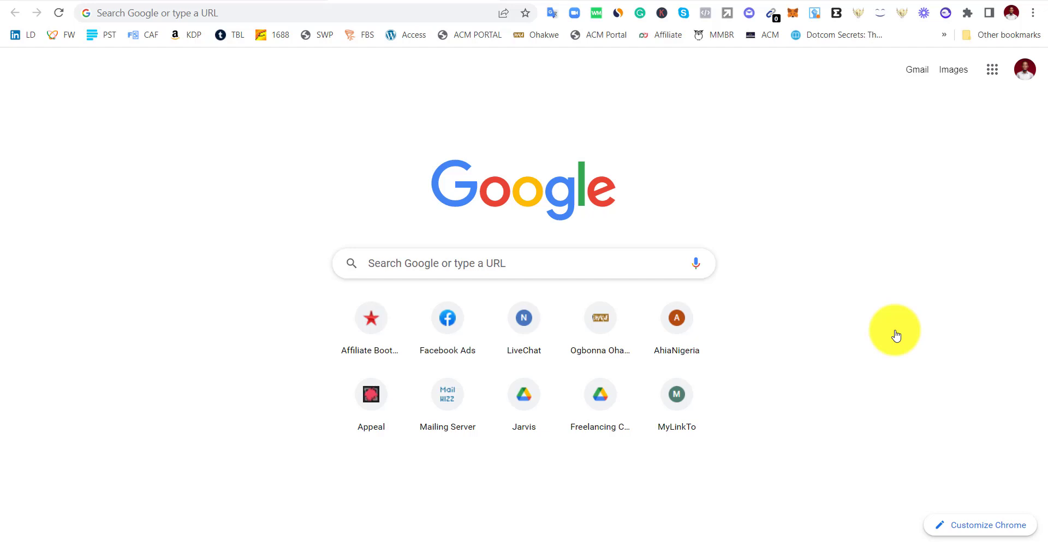
# Step: Open the website stakecut.com in the browser
pyautogui.click(454, 11)
pyautogui.write('stakecut.com')
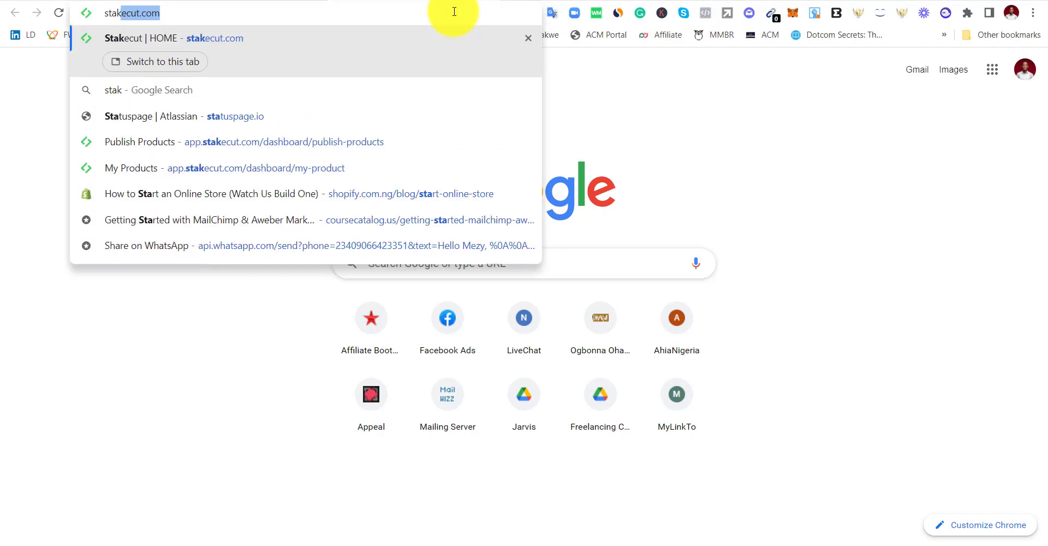
pyautogui.press('Return')
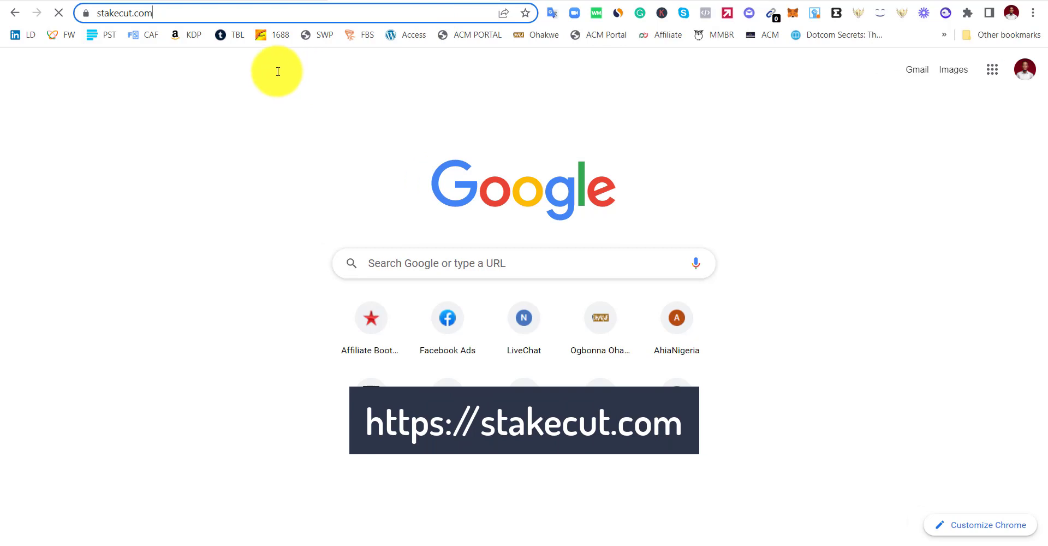
pyautogui.click(98, 12)
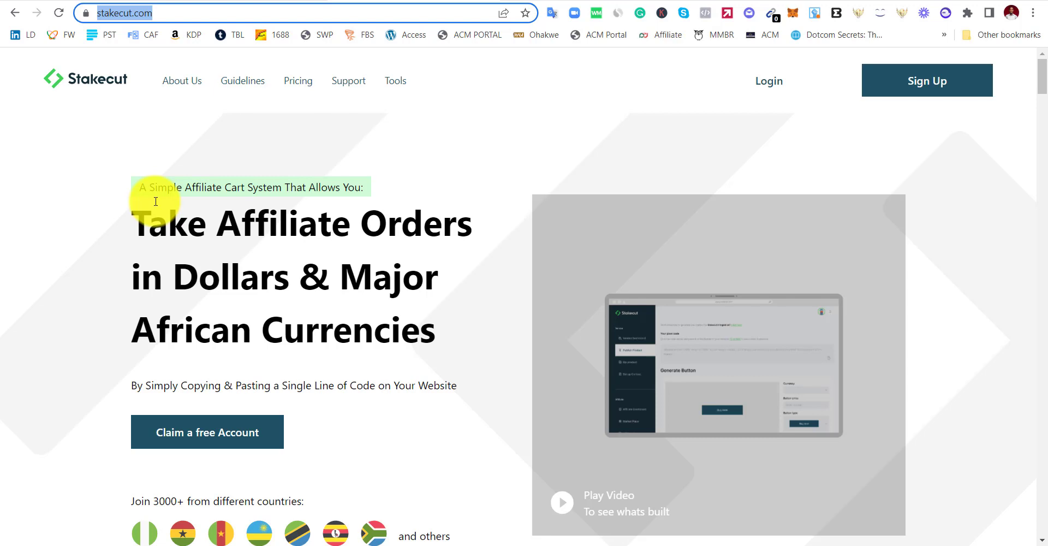
# Step: Read the home page from the main headline through the supported currencies and buyer-location currency sections
pyautogui.scroll(-3, 208, 343)
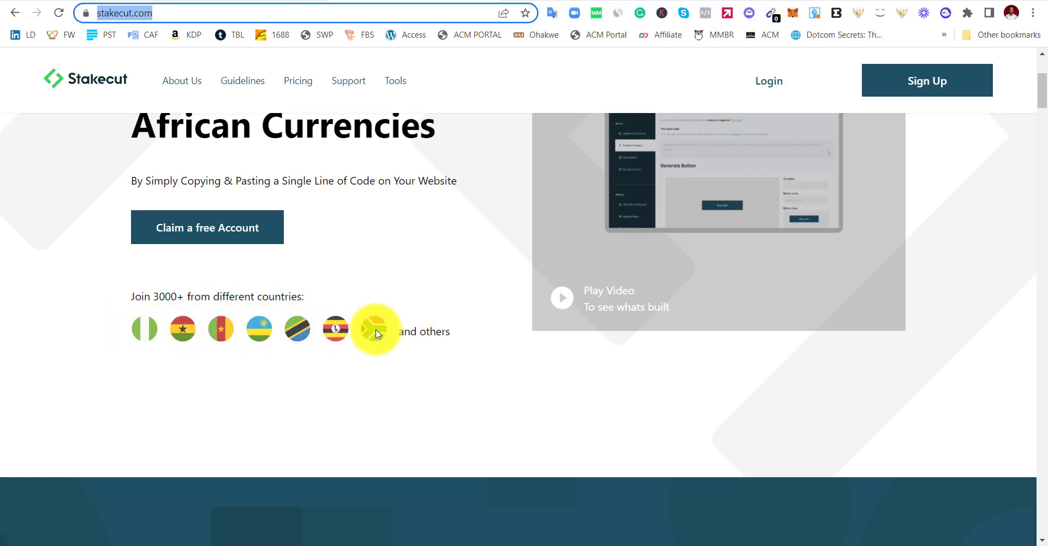
pyautogui.scroll(-4, 375, 327)
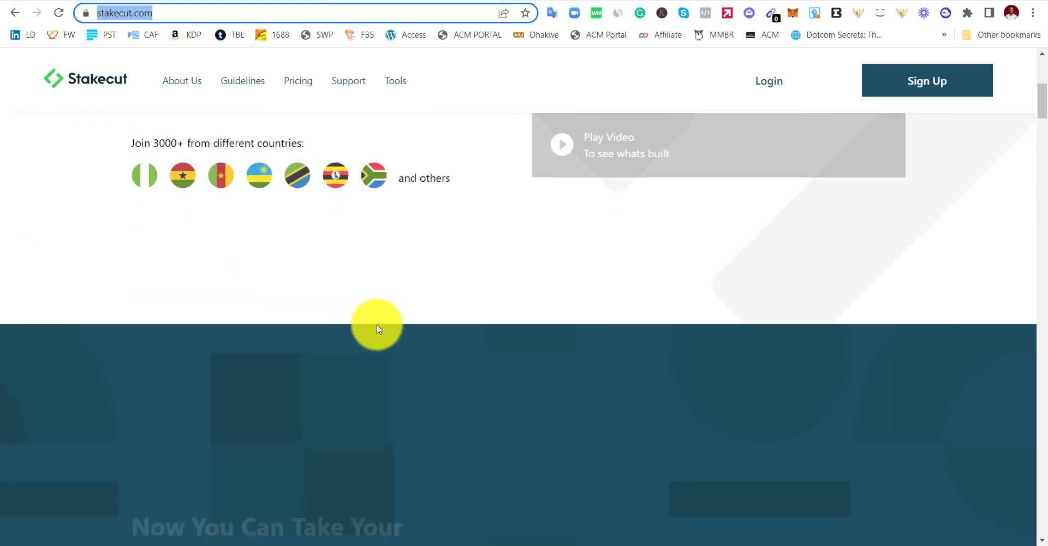
pyautogui.scroll(5, 551, 251)
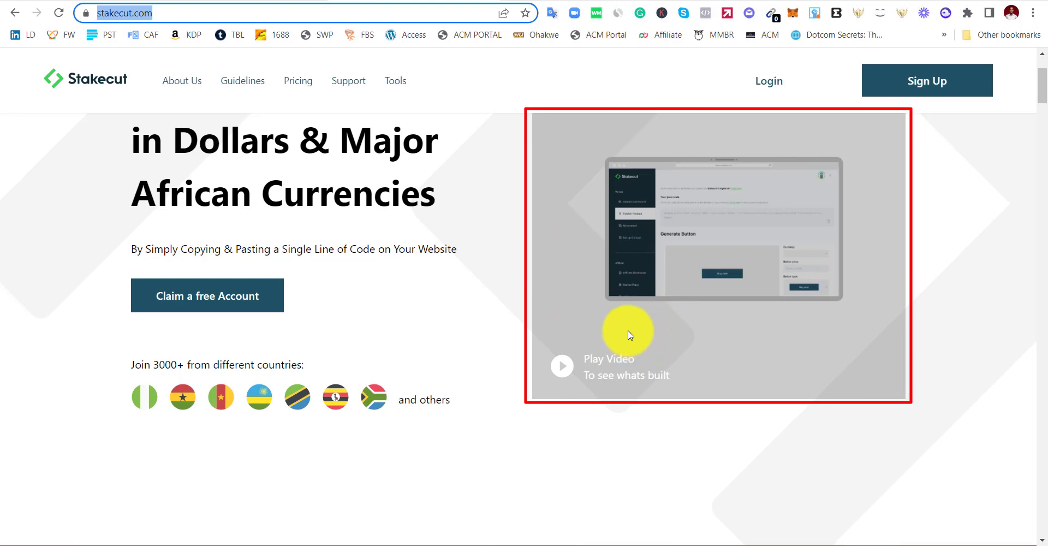
pyautogui.scroll(-10, 602, 304)
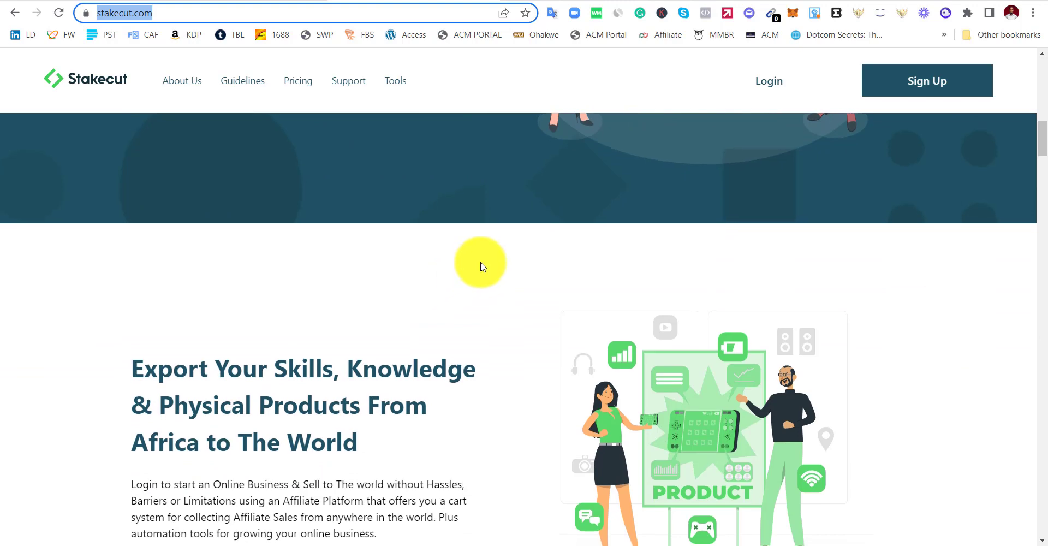
pyautogui.scroll(-10, 479, 266)
pyautogui.scroll(-5, 482, 265)
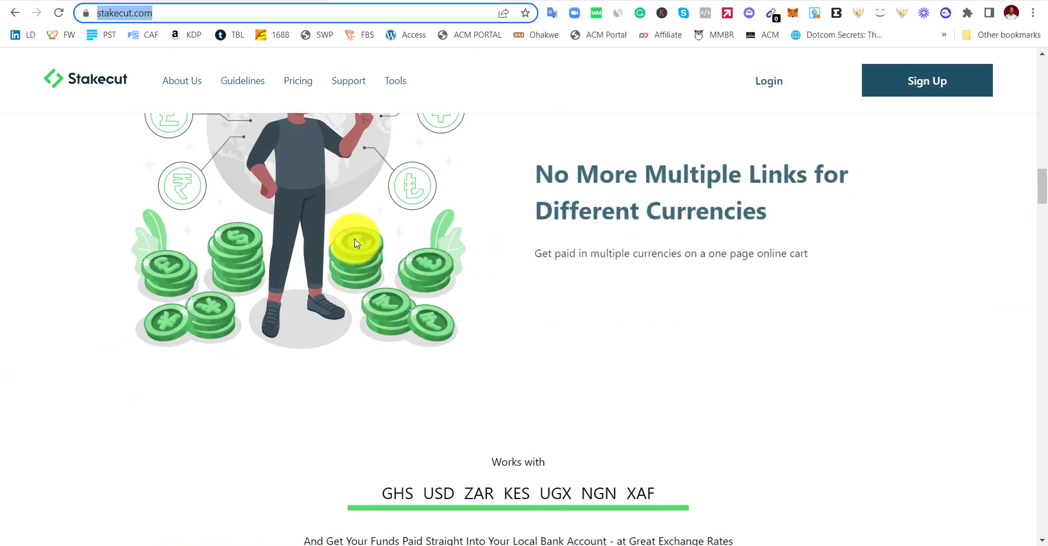
pyautogui.scroll(-4, 532, 200)
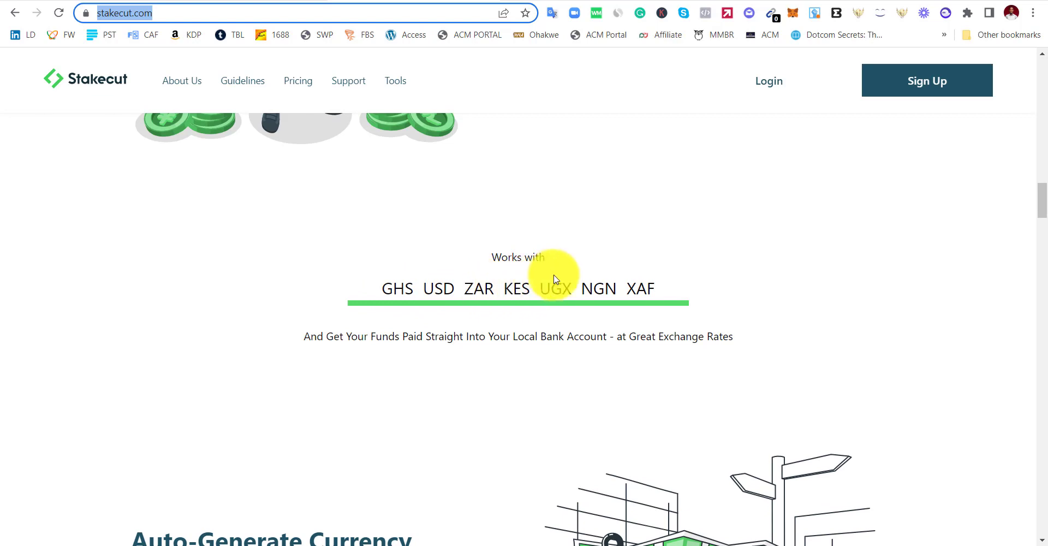
pyautogui.scroll(-1, 601, 285)
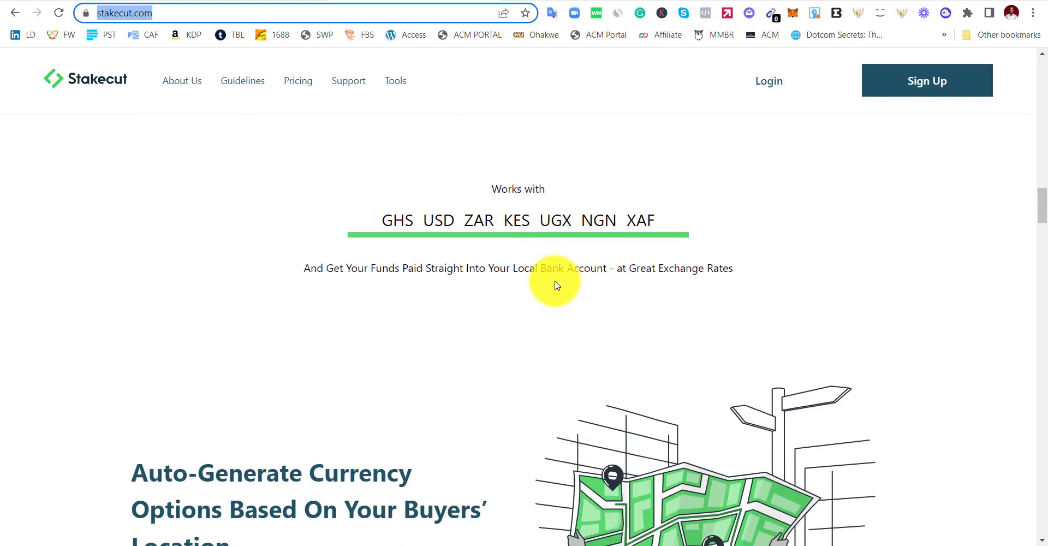
pyautogui.scroll(-4, 551, 287)
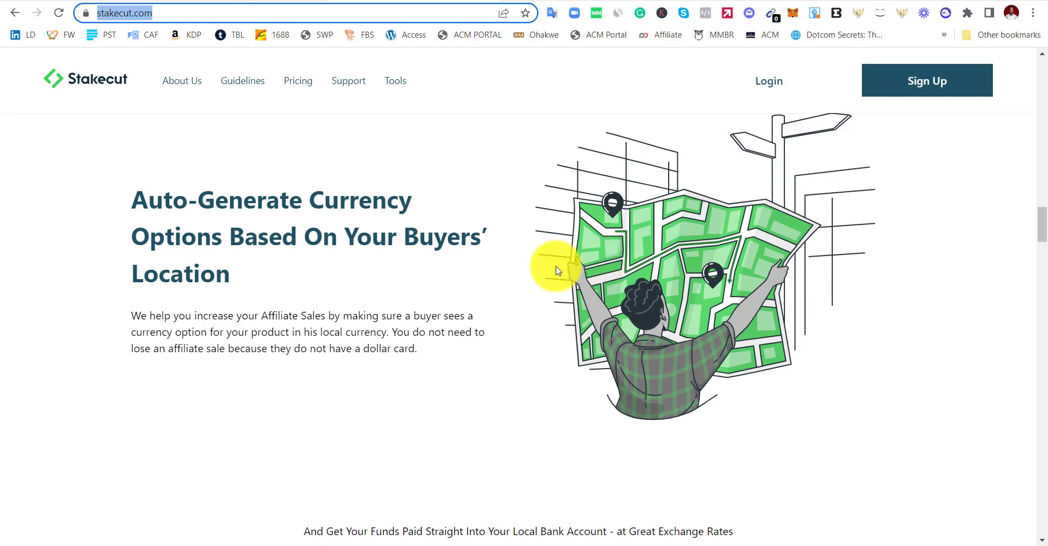
pyautogui.scroll(-1, 542, 276)
pyautogui.scroll(-8, 544, 275)
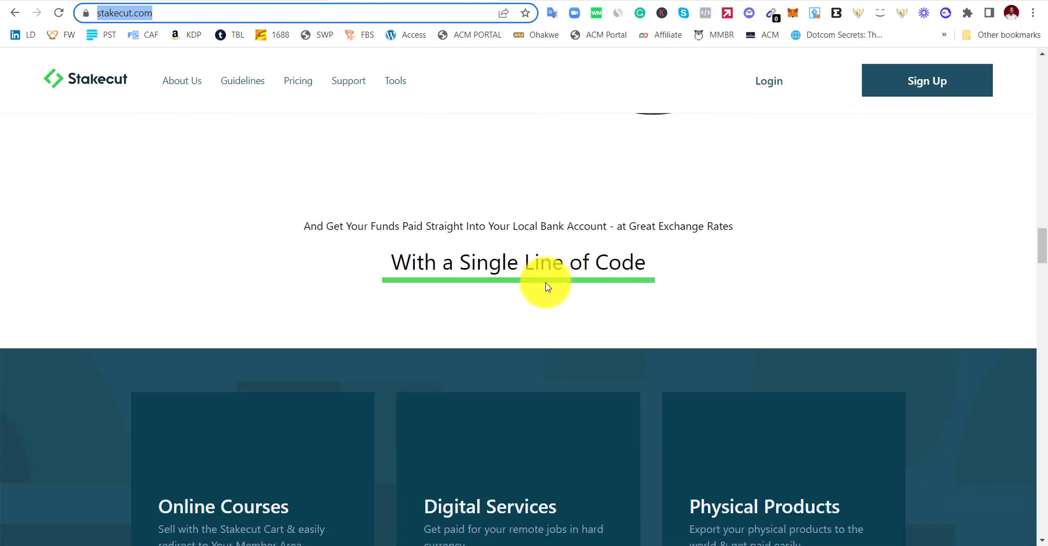
# Step: Examine the sellable product categories, affiliate marketplace and affiliate network sections down to the end of the home page
pyautogui.scroll(1, 414, 230)
pyautogui.scroll(1, 414, 230)
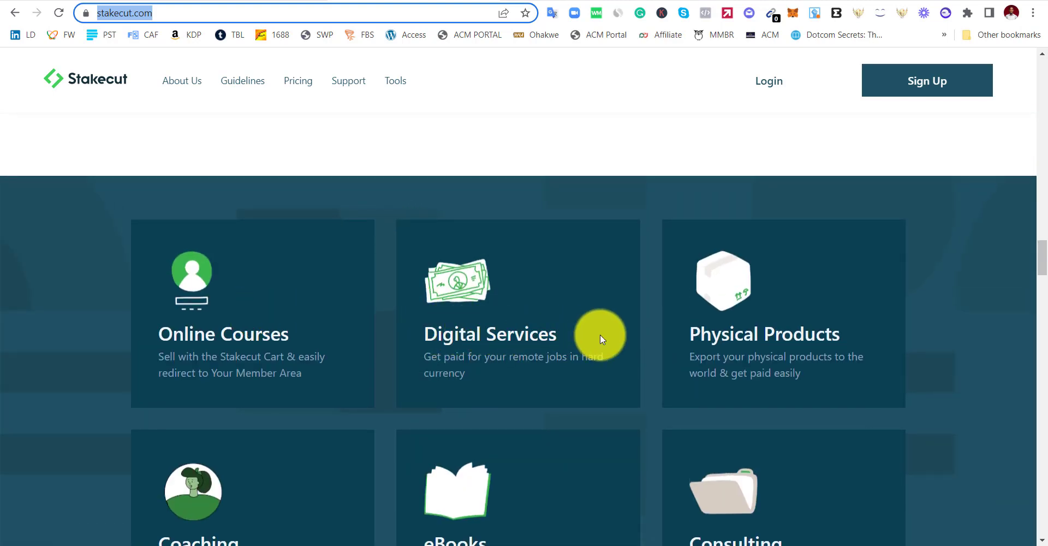
pyautogui.scroll(-1, 760, 335)
pyautogui.scroll(-2, 461, 421)
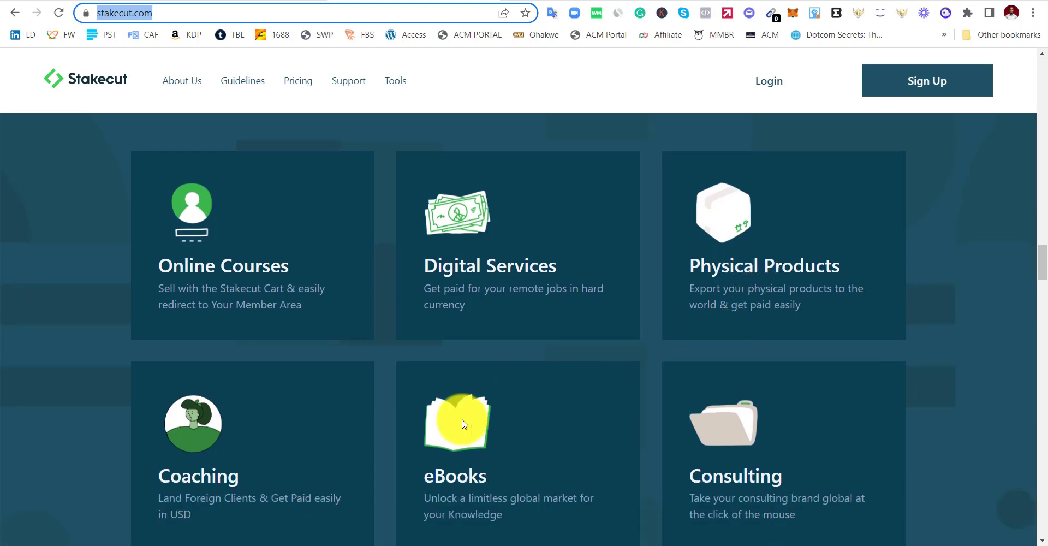
pyautogui.scroll(-2, 270, 451)
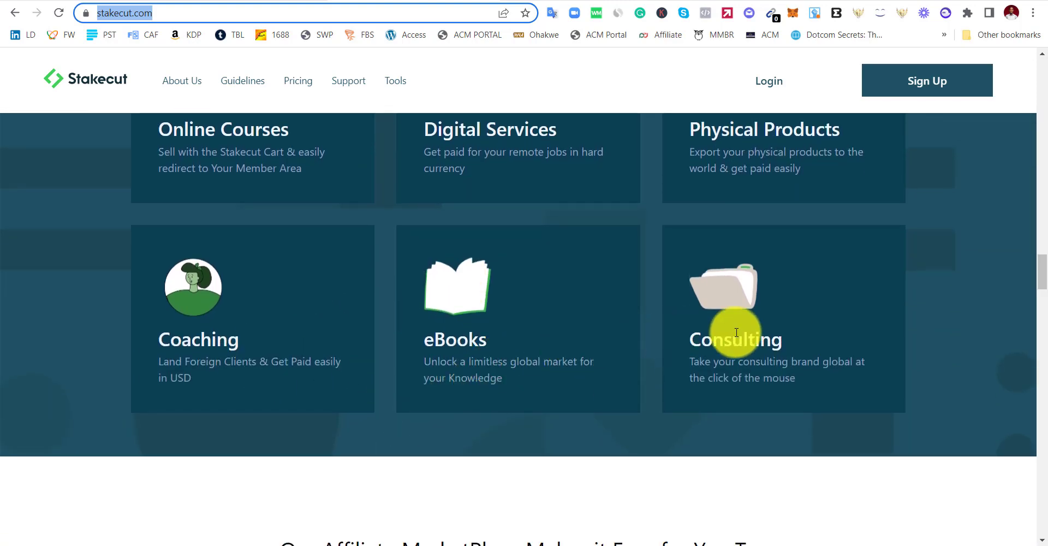
pyautogui.scroll(-7, 732, 340)
pyautogui.scroll(-1, 557, 353)
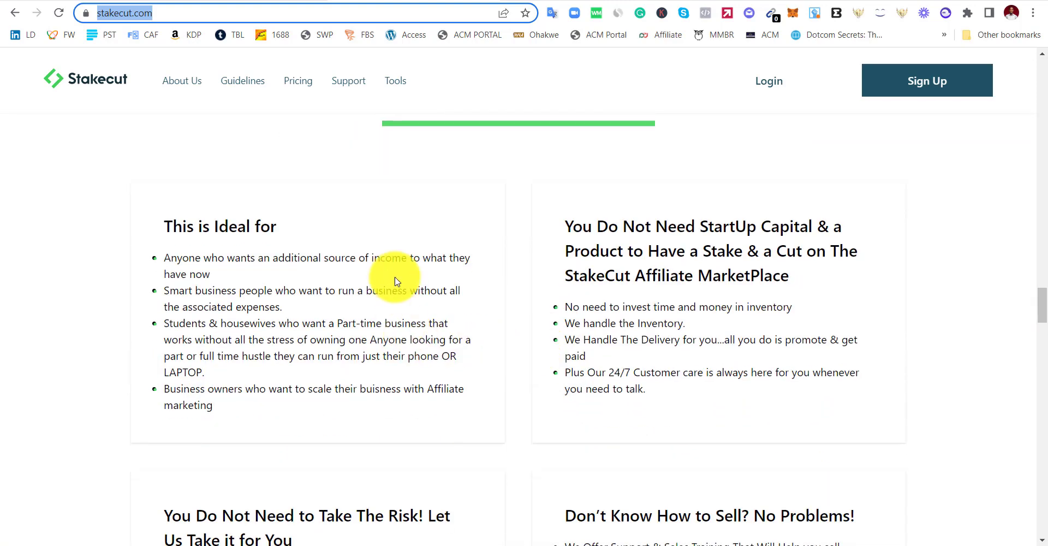
pyautogui.scroll(-15, 513, 253)
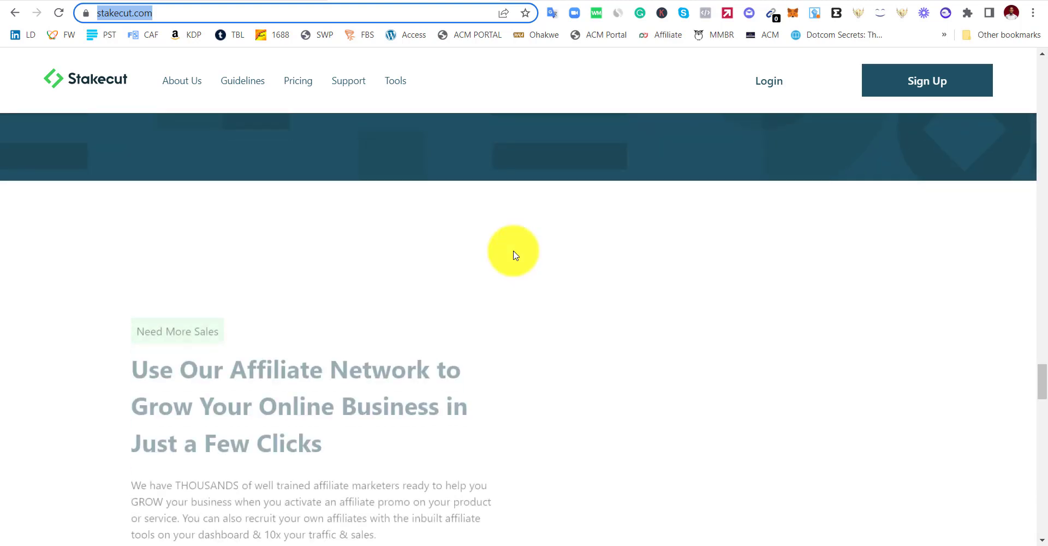
pyautogui.scroll(3, 513, 251)
pyautogui.scroll(-5, 513, 251)
pyautogui.scroll(-6, 510, 256)
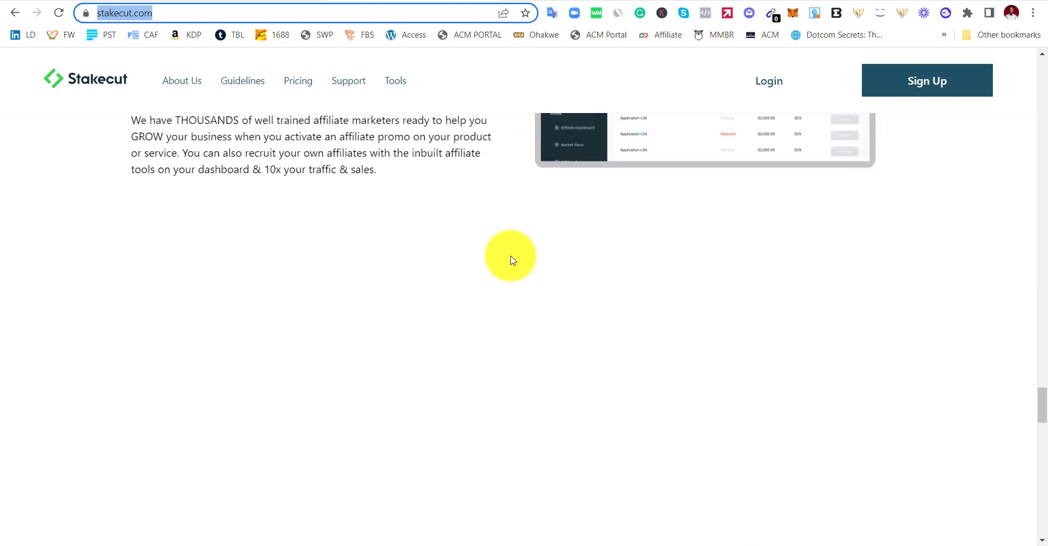
pyautogui.scroll(-8, 539, 309)
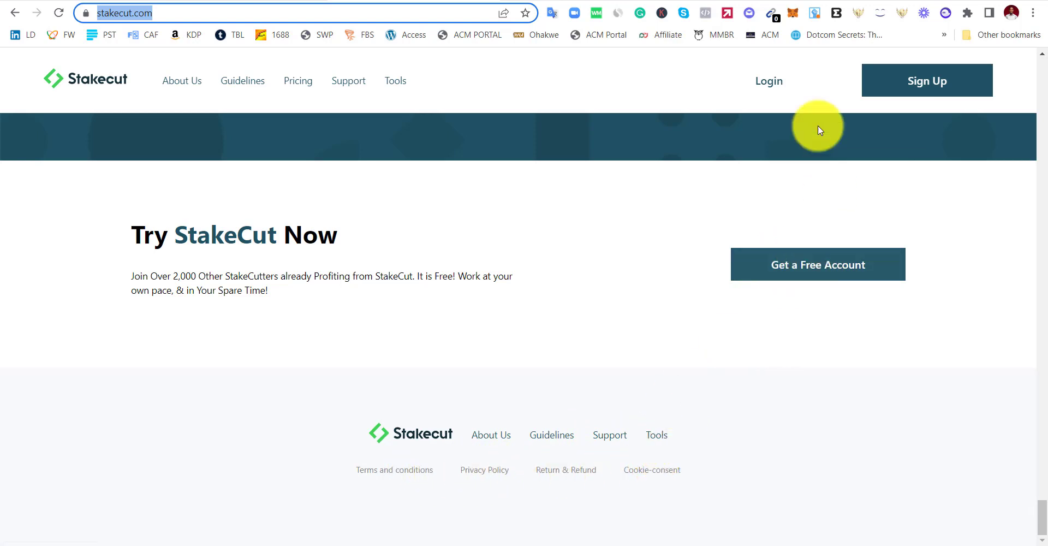
# Step: Go through the account sign-up page to the sign-in form and log in with the saved account e-mail and password
pyautogui.click(912, 77)
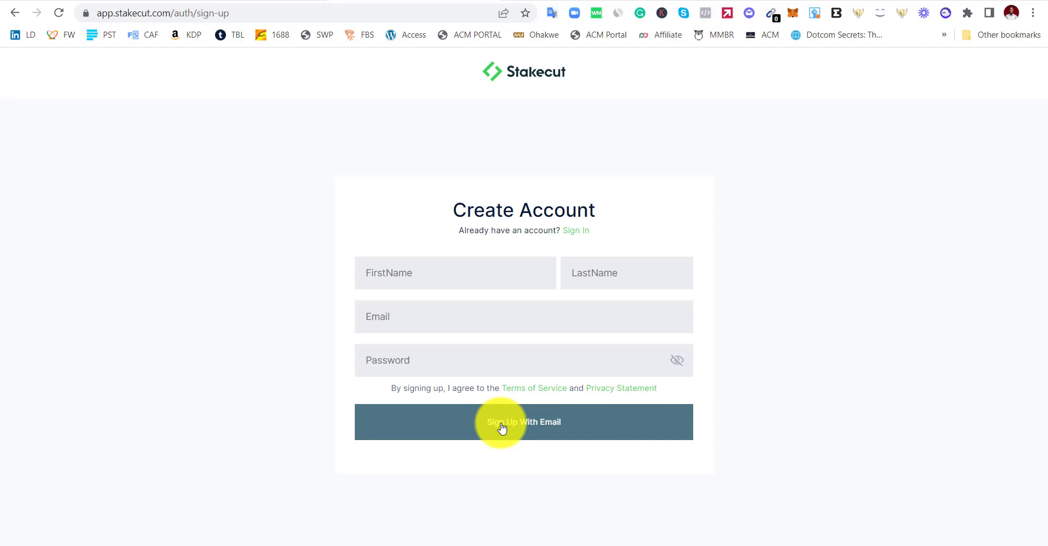
pyautogui.click(568, 239)
pyautogui.click(526, 259)
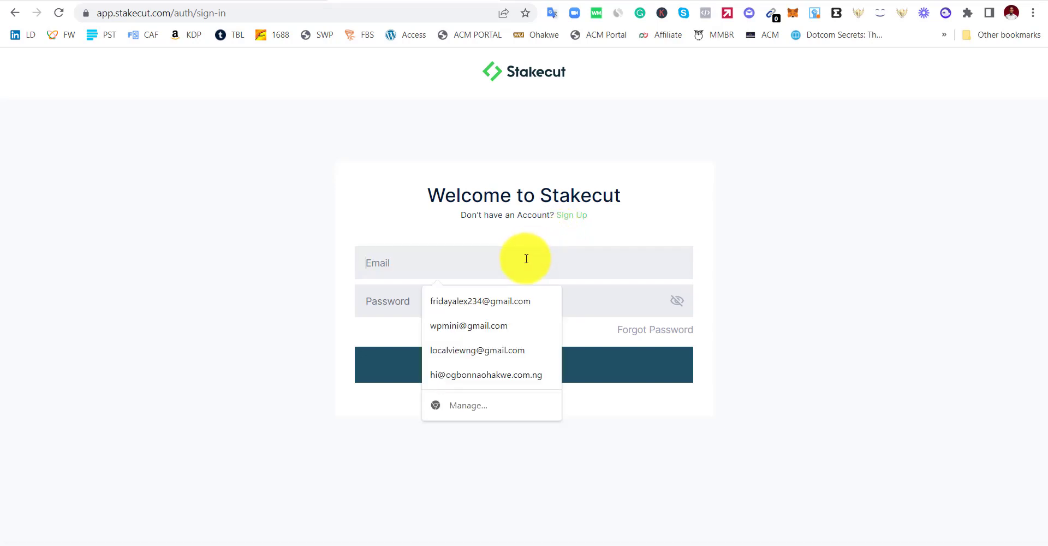
pyautogui.write('ogb')
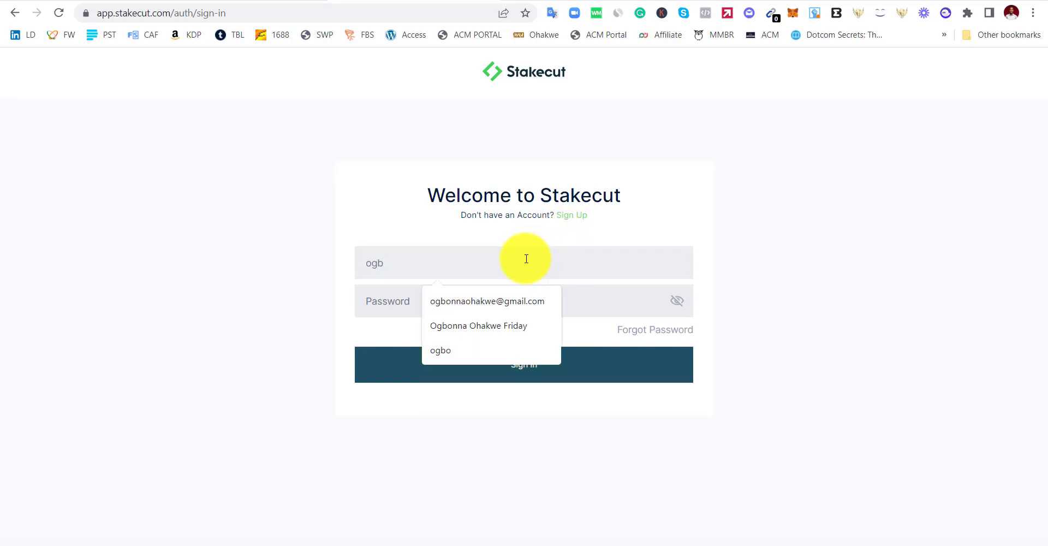
pyautogui.click(519, 301)
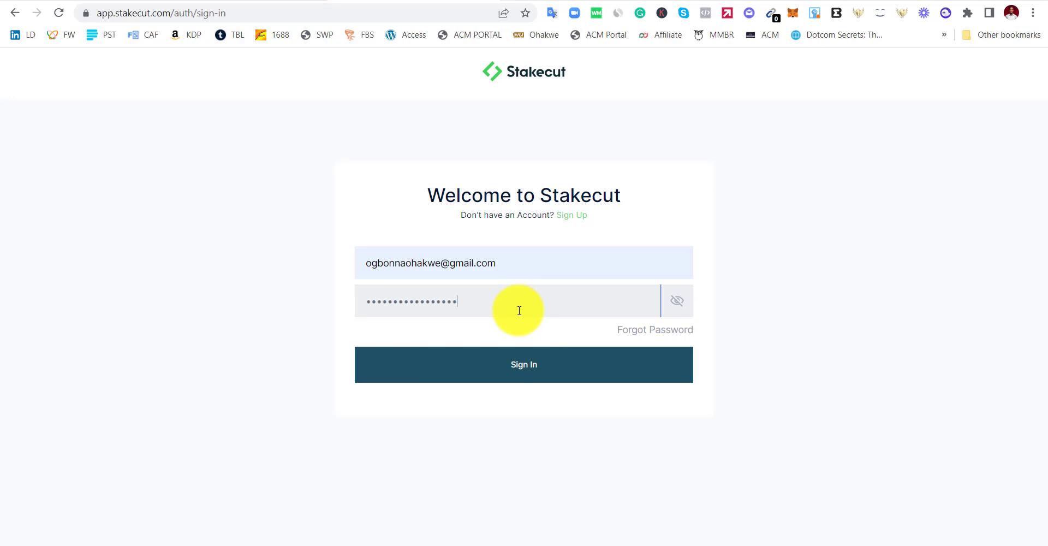
pyautogui.press('Return')
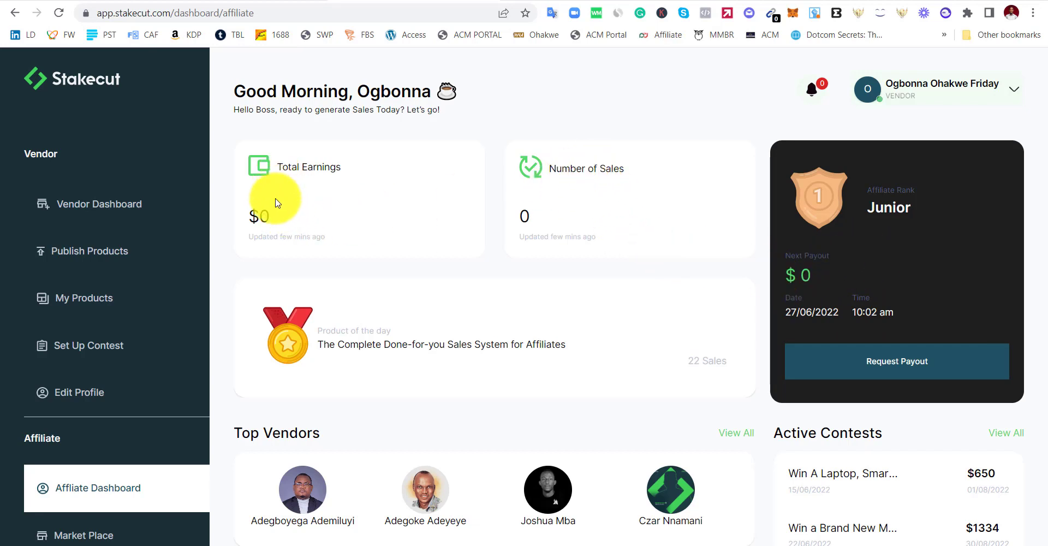
# Step: Review the affiliate dashboard, then open the full top vendors list and look through its vendors and sales
pyautogui.scroll(-1, 283, 238)
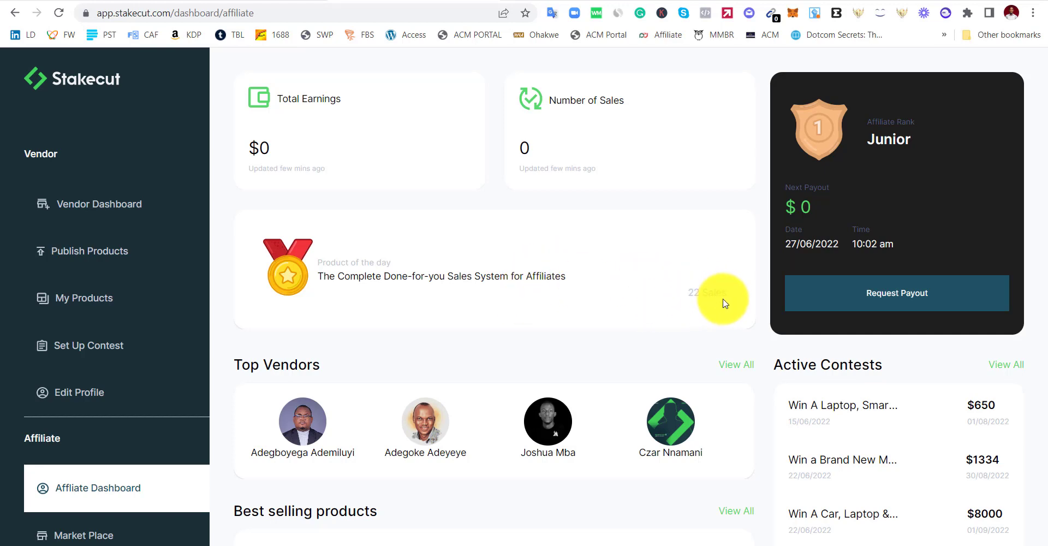
pyautogui.scroll(-2, 337, 333)
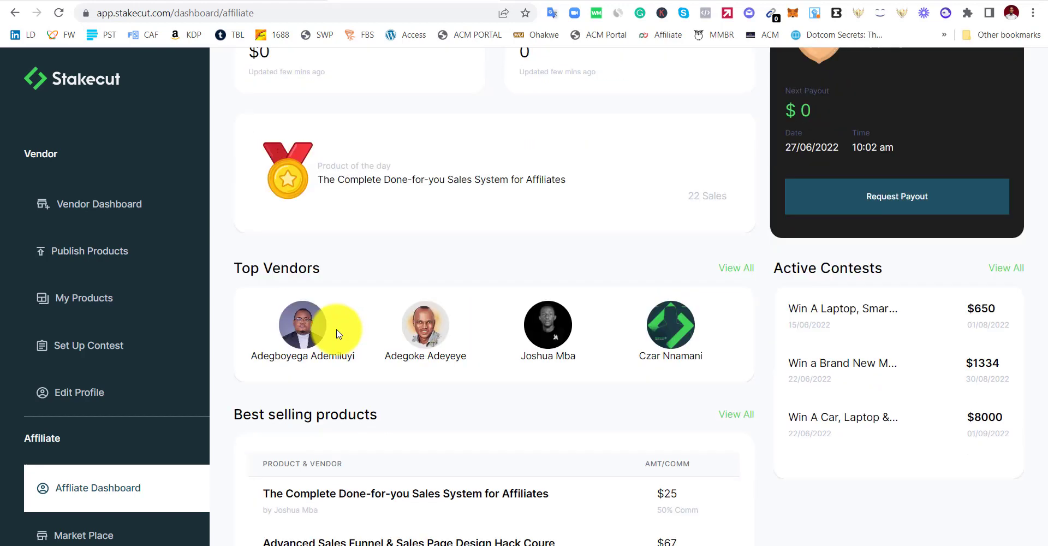
pyautogui.scroll(-1, 337, 334)
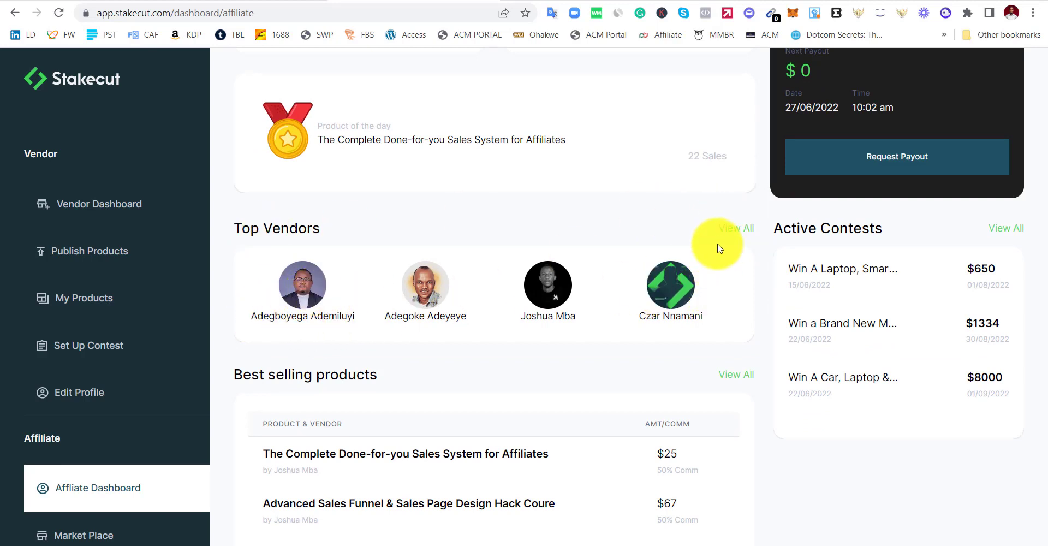
pyautogui.click(732, 233)
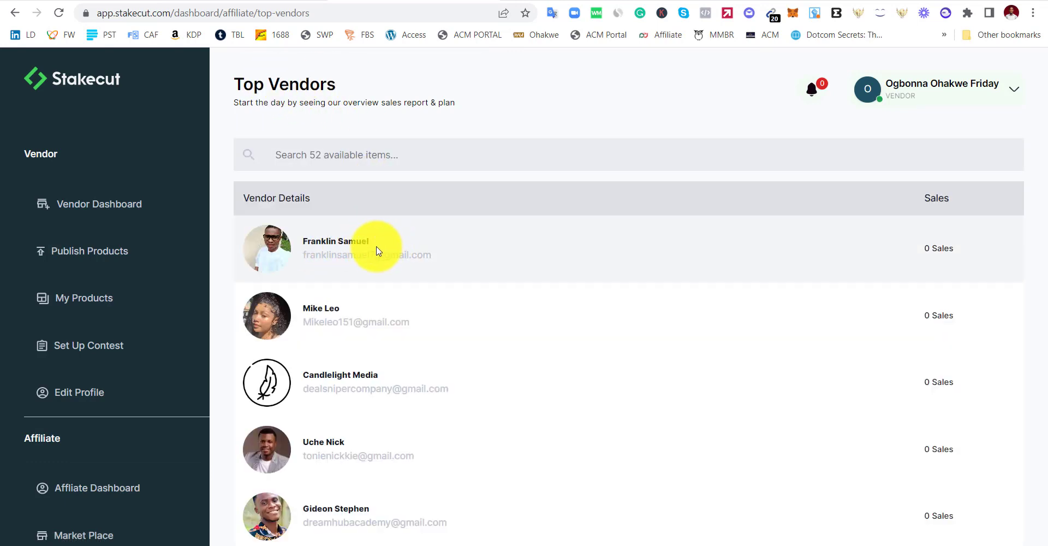
pyautogui.scroll(-4, 367, 245)
pyautogui.scroll(-16, 350, 145)
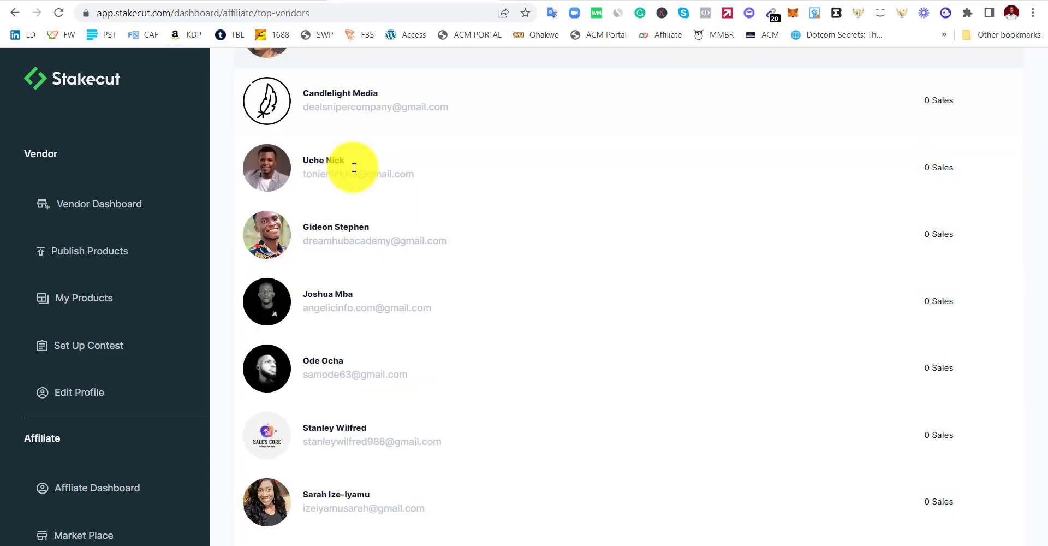
pyautogui.scroll(3, 359, 195)
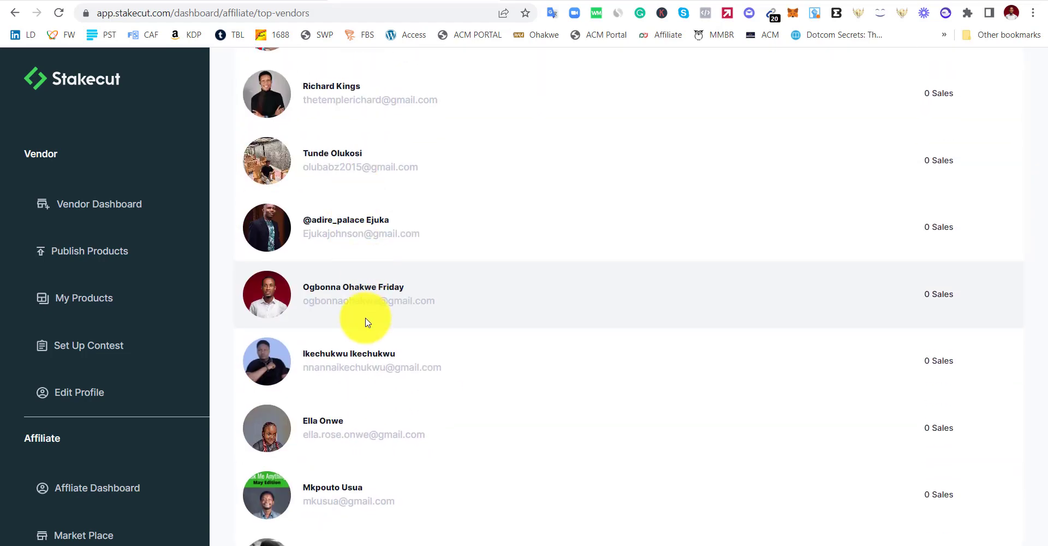
pyautogui.scroll(8, 350, 285)
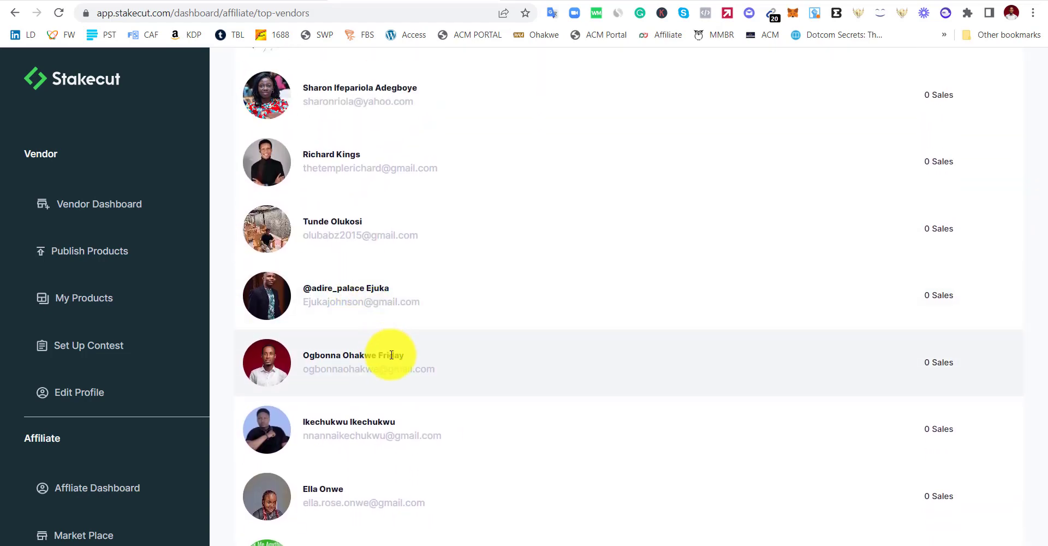
pyautogui.scroll(10, 358, 323)
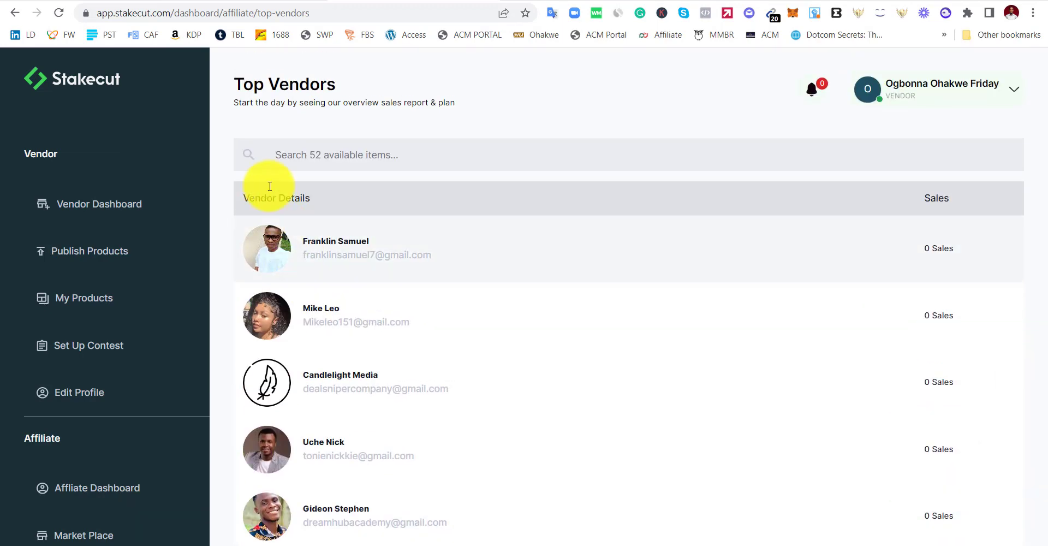
# Step: Return to the affiliate dashboard and open the full list of active contests
pyautogui.click(15, 13)
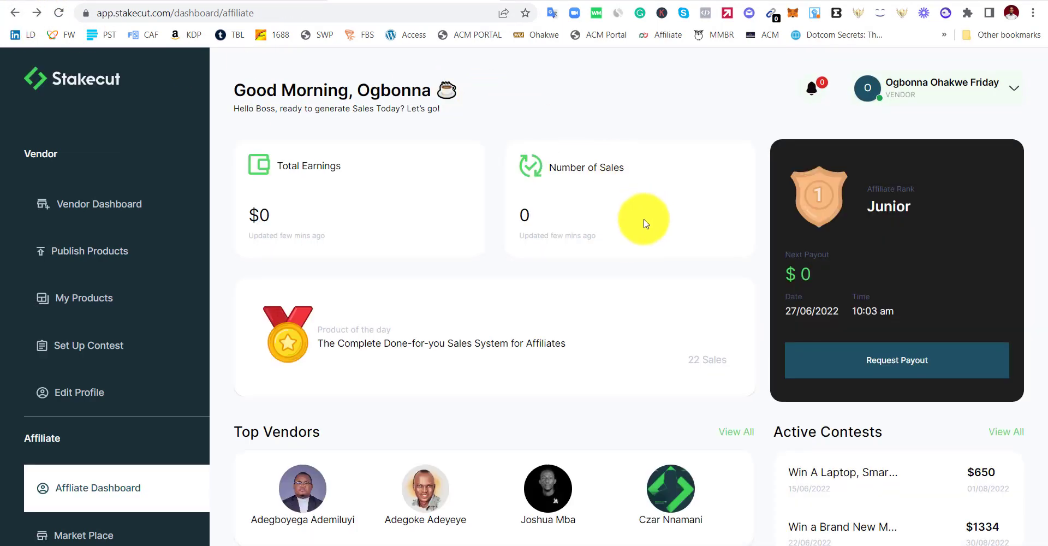
pyautogui.scroll(-5, 633, 220)
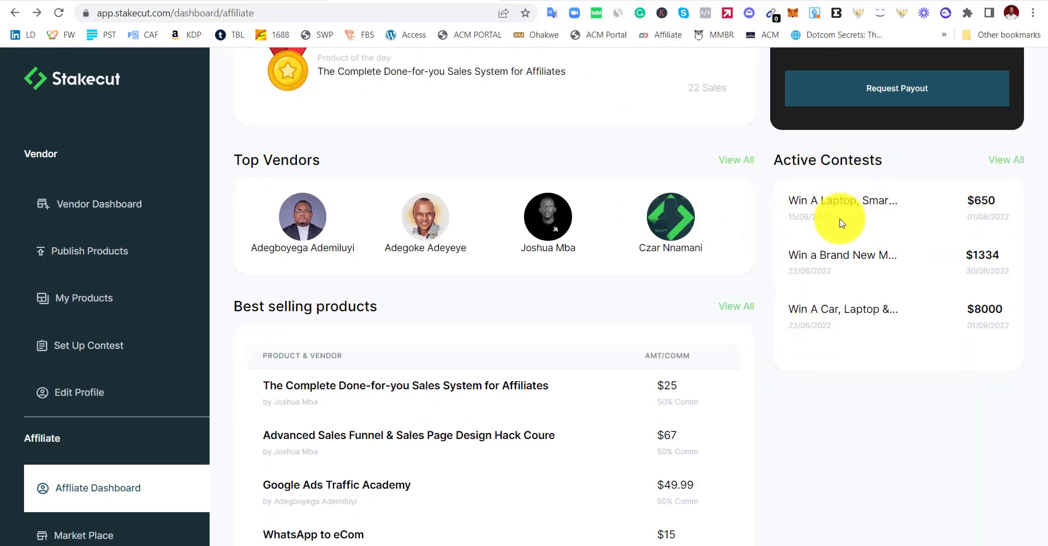
pyautogui.click(1006, 159)
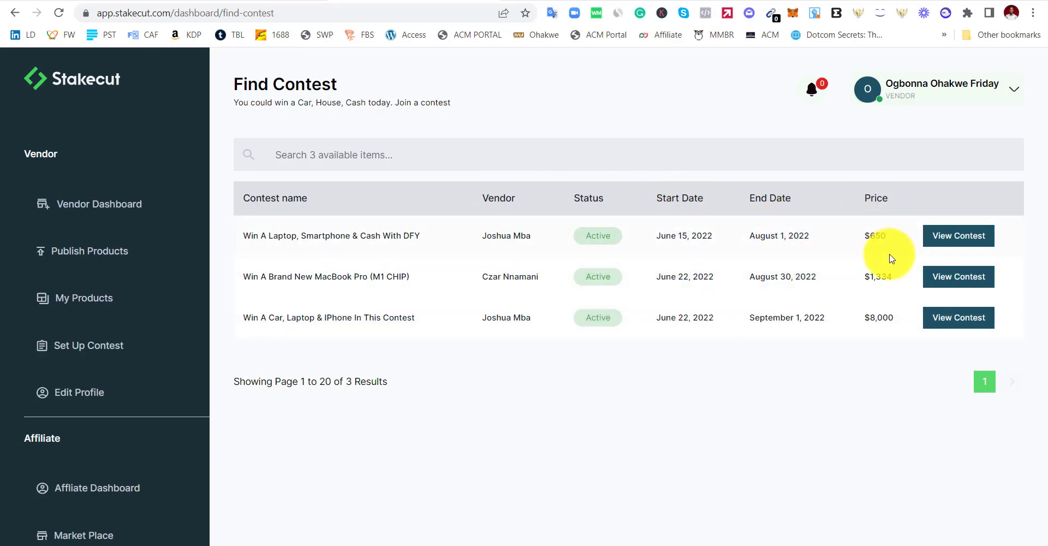
# Step: Return to the affiliate dashboard and review the best selling products, active contests and recent sales sections
pyautogui.click(13, 16)
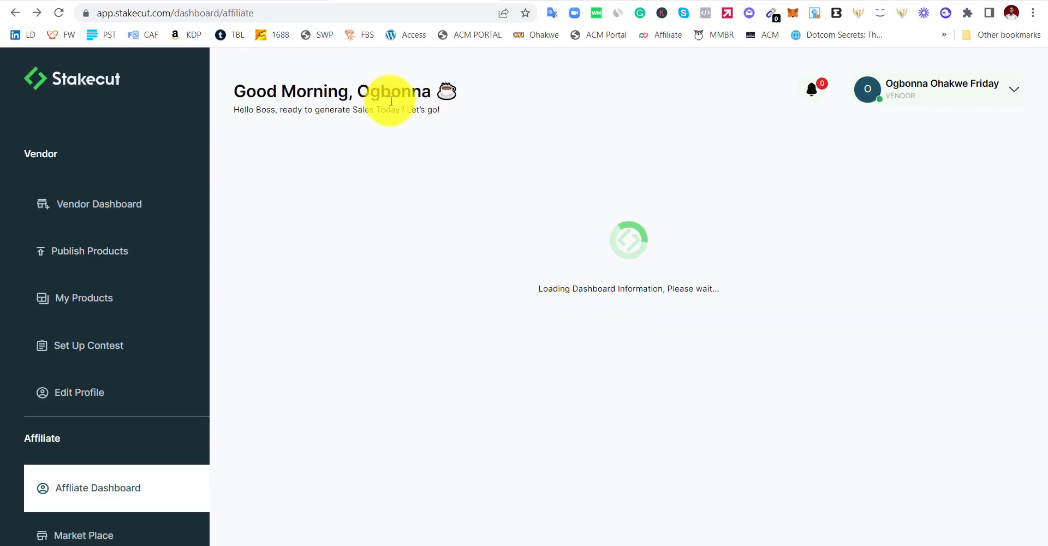
pyautogui.scroll(-9, 617, 268)
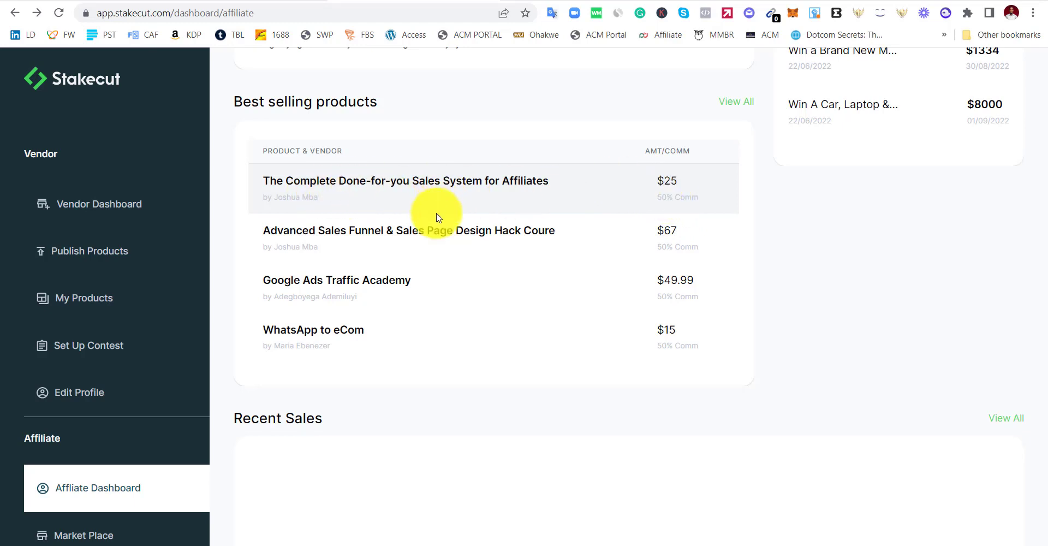
pyautogui.scroll(-2, 393, 225)
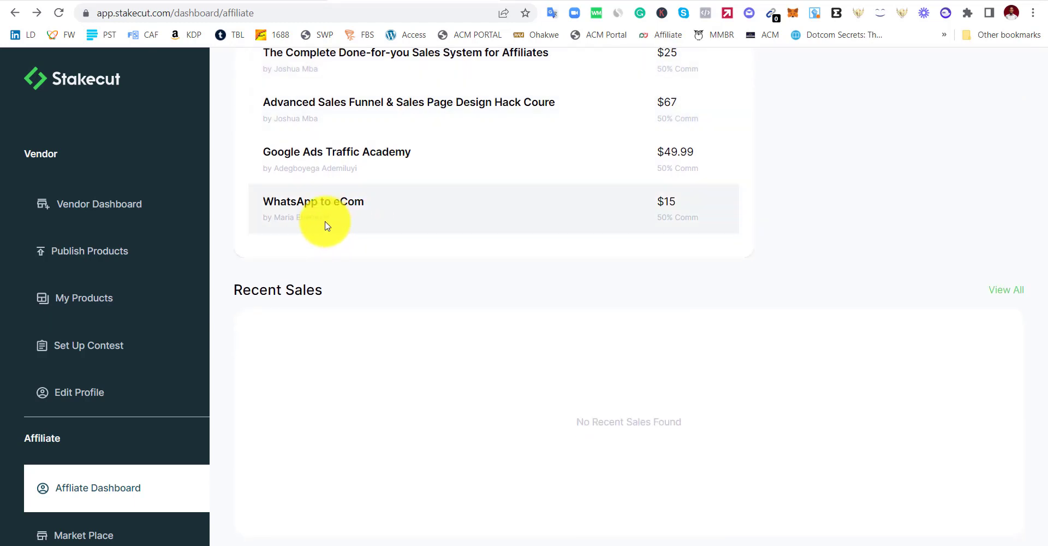
pyautogui.scroll(8, 326, 226)
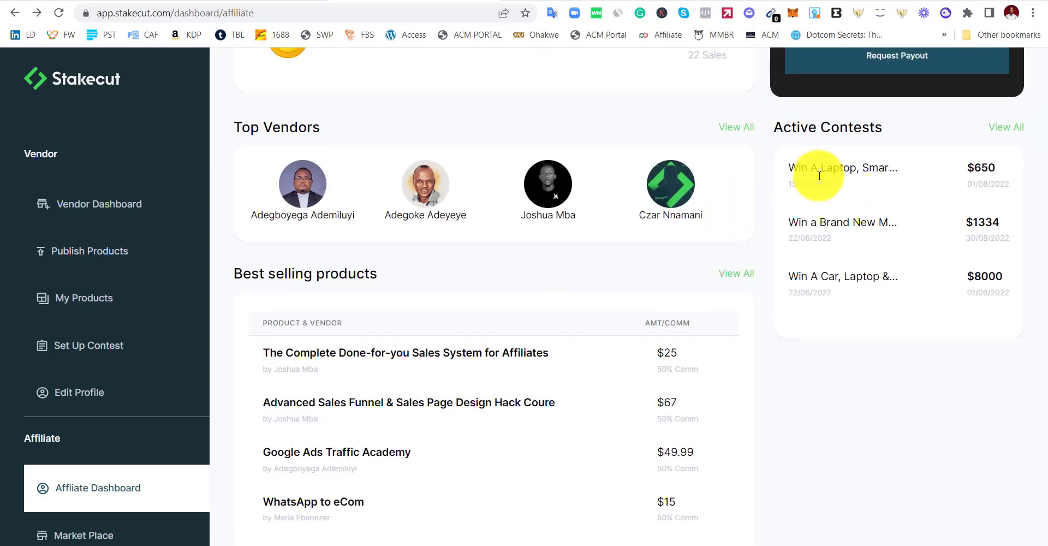
pyautogui.scroll(-2, 284, 345)
pyautogui.scroll(-6, 284, 346)
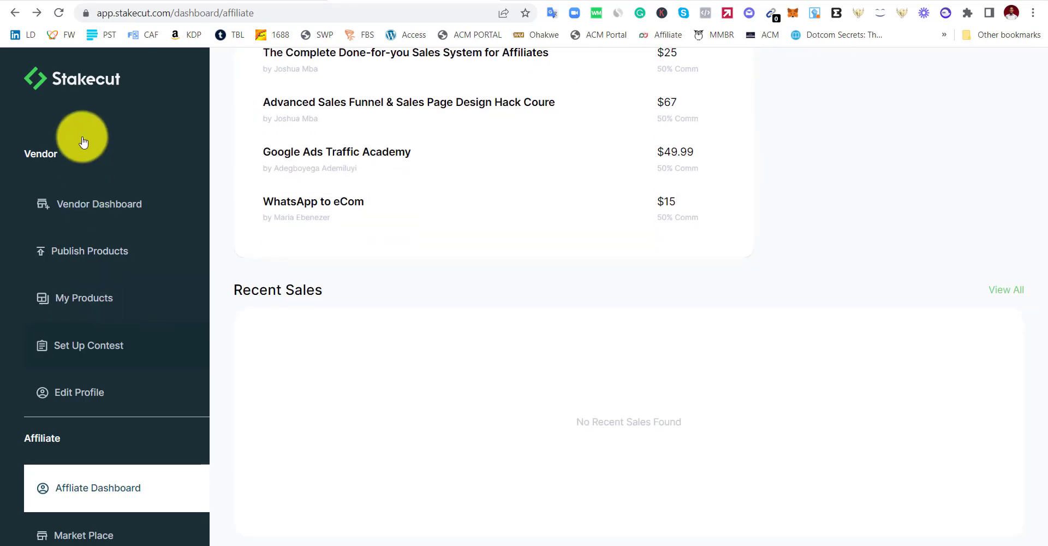
# Step: Look over the Vendor, Affiliate and Products groups of the site navigation, down to the WhatsApp Automation entry
pyautogui.scroll(-5, 77, 211)
pyautogui.scroll(-5, 87, 219)
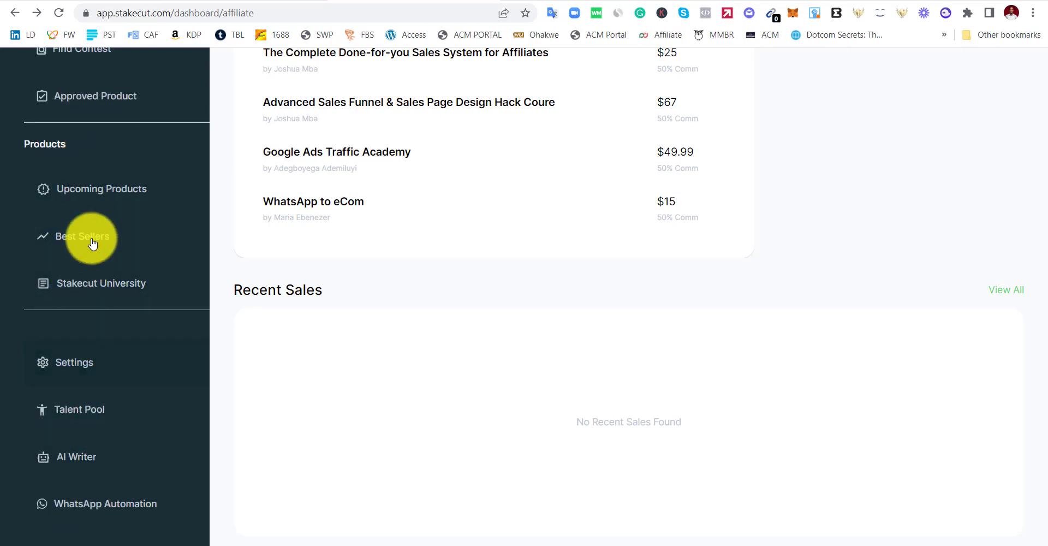
pyautogui.scroll(7, 87, 229)
pyautogui.scroll(4, 65, 219)
pyautogui.scroll(-5, 82, 305)
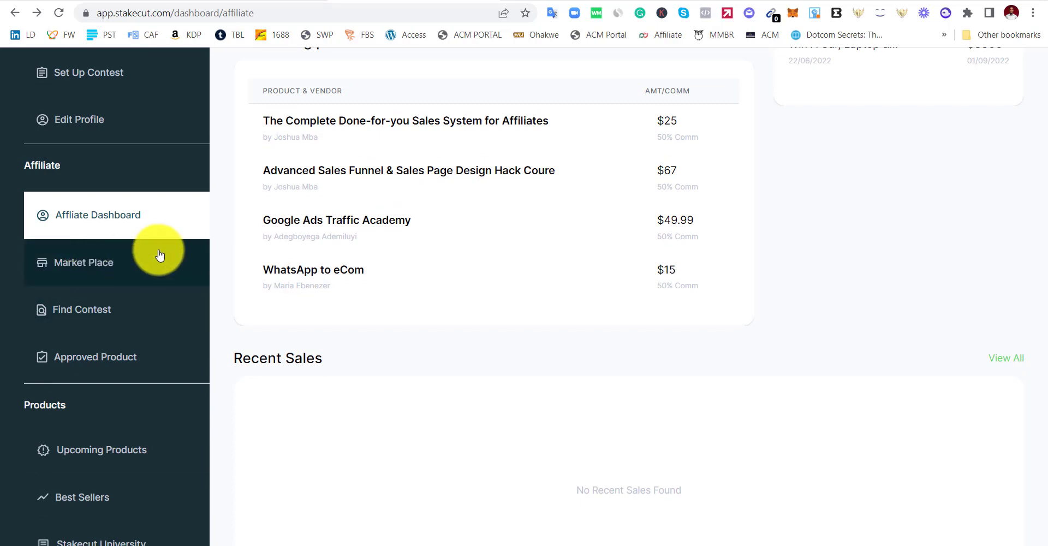
# Step: Open the affiliate marketplace and examine its full product list, including launch dates, product types, prices and units sold
pyautogui.click(110, 263)
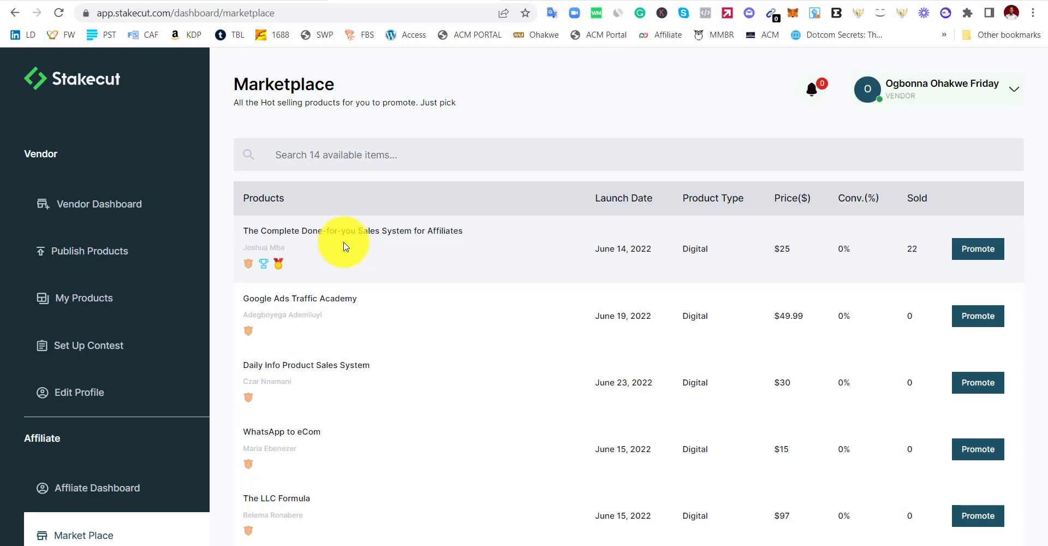
pyautogui.scroll(-5, 311, 246)
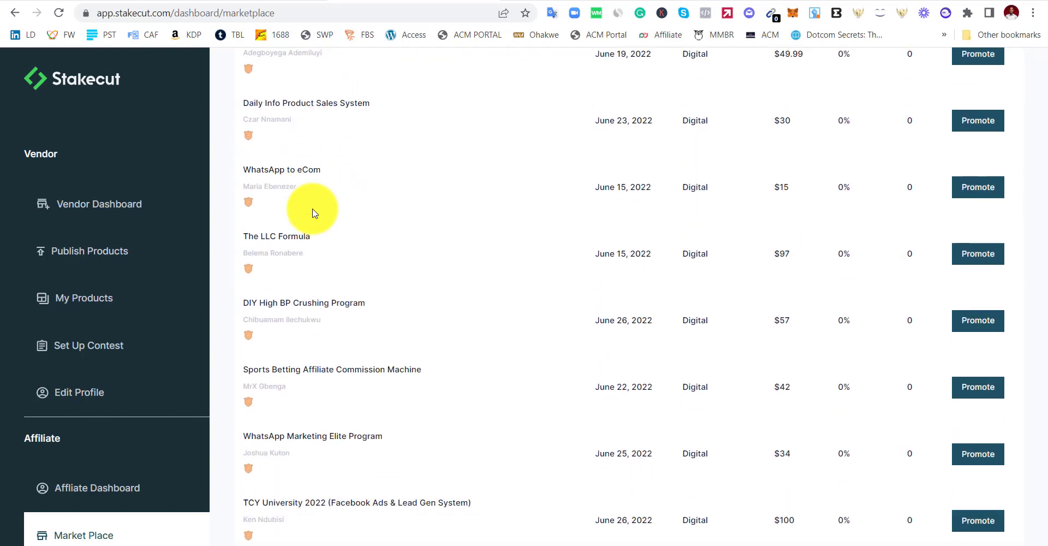
pyautogui.scroll(-8, 314, 212)
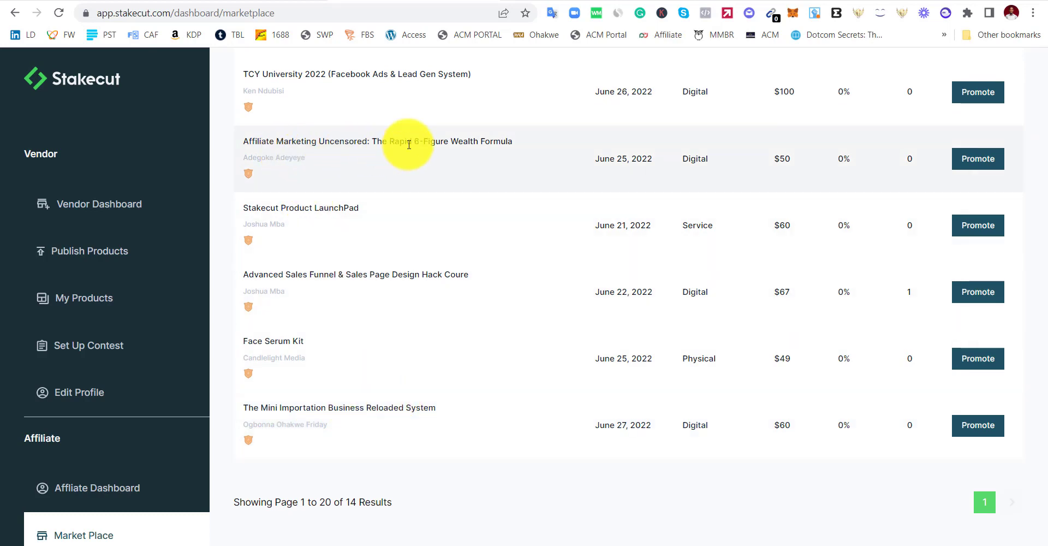
pyautogui.scroll(1, 483, 174)
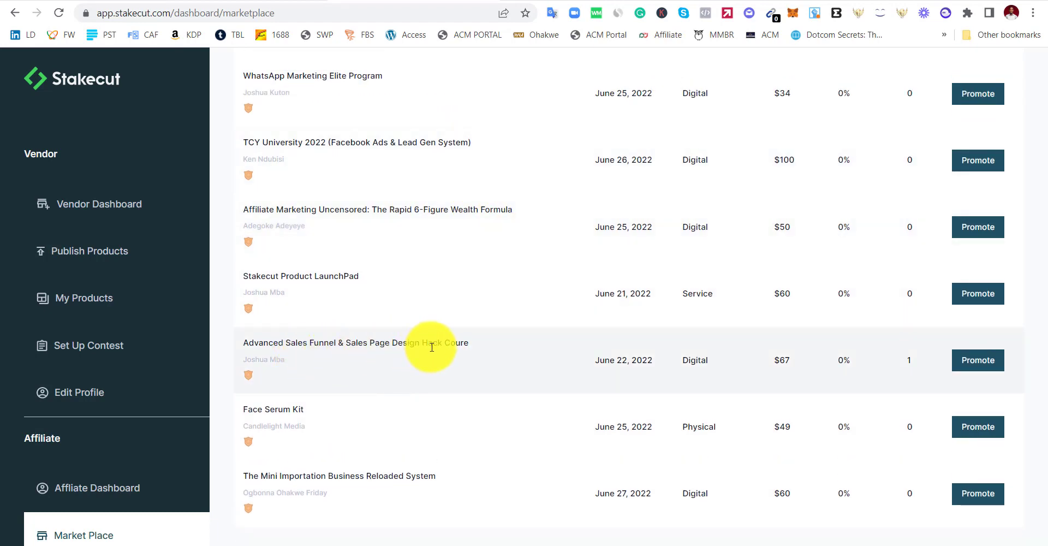
pyautogui.scroll(6, 544, 350)
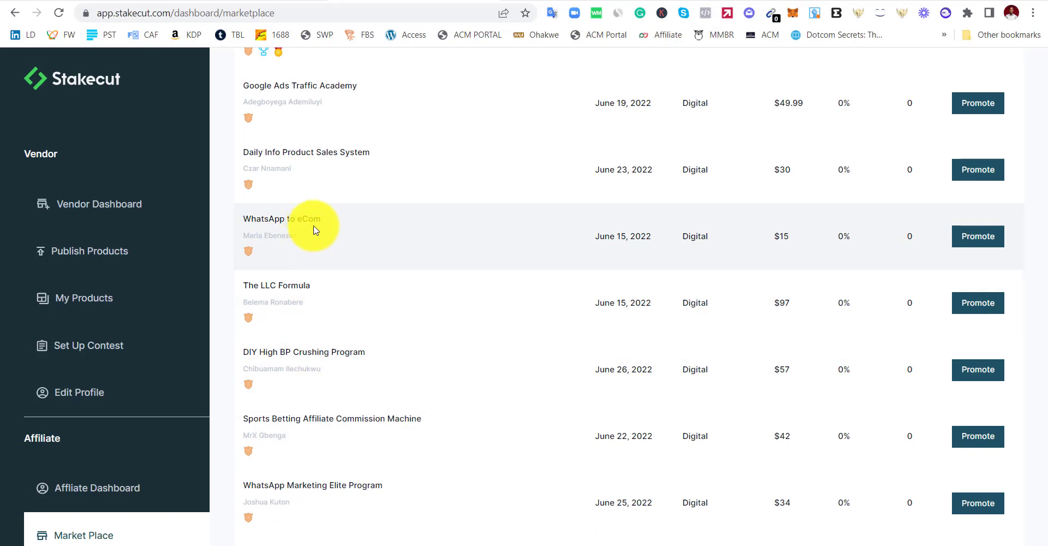
pyautogui.scroll(1, 336, 229)
pyautogui.scroll(1, 327, 245)
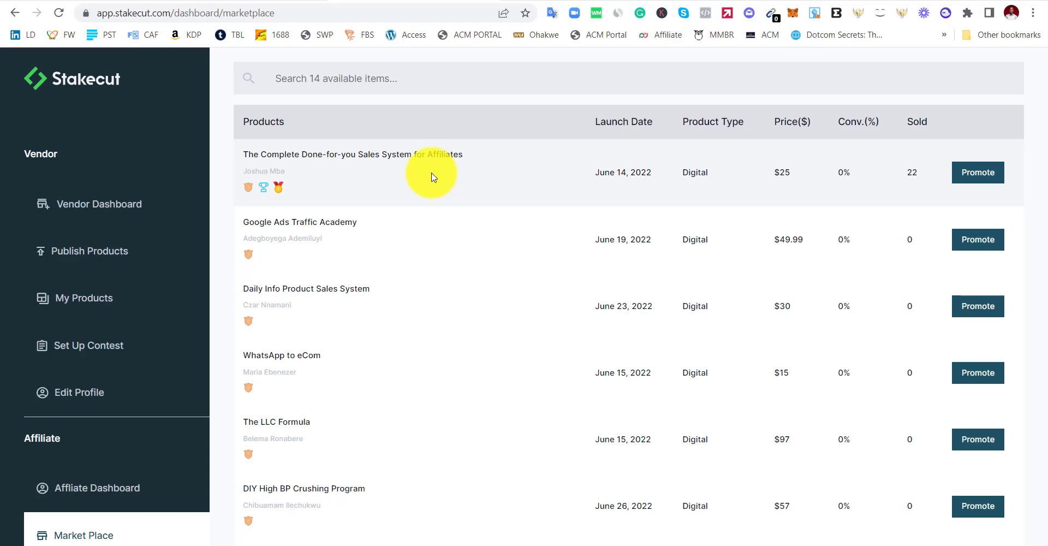
# Step: Find The Mini Importation Business Reloaded System at the end of the marketplace list and open its promotion details
pyautogui.click(968, 172)
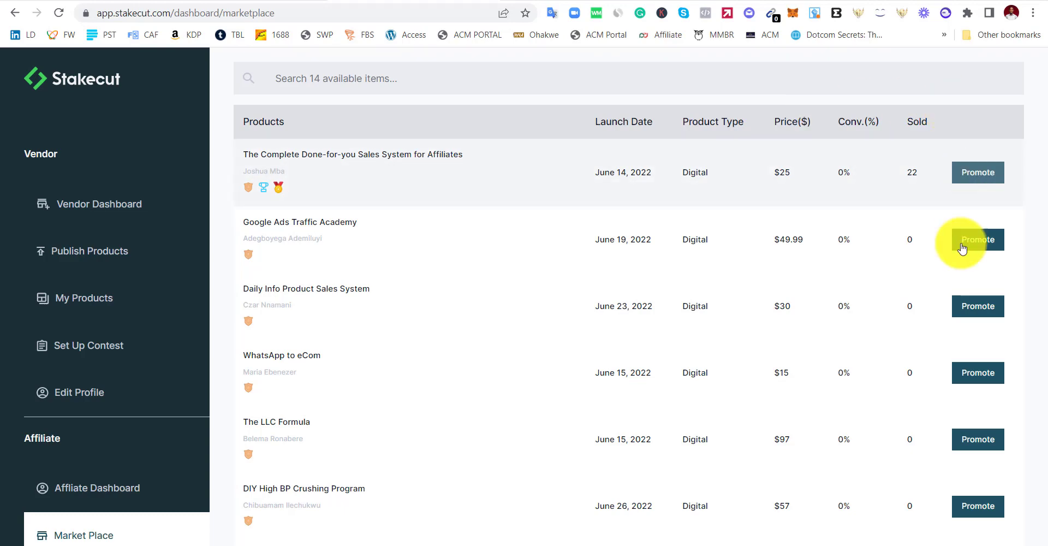
pyautogui.scroll(-4, 931, 309)
pyautogui.scroll(-3, 451, 298)
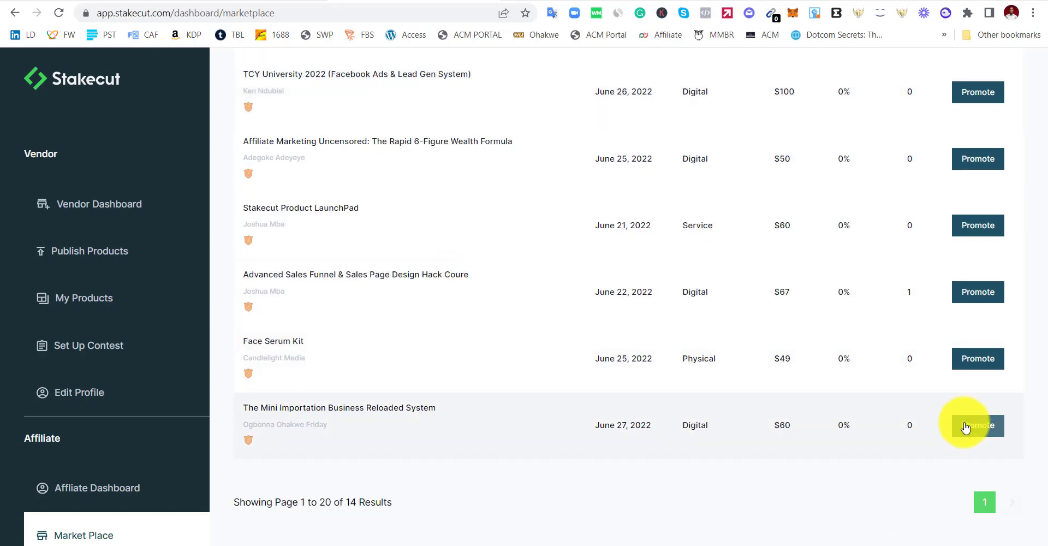
pyautogui.click(784, 424)
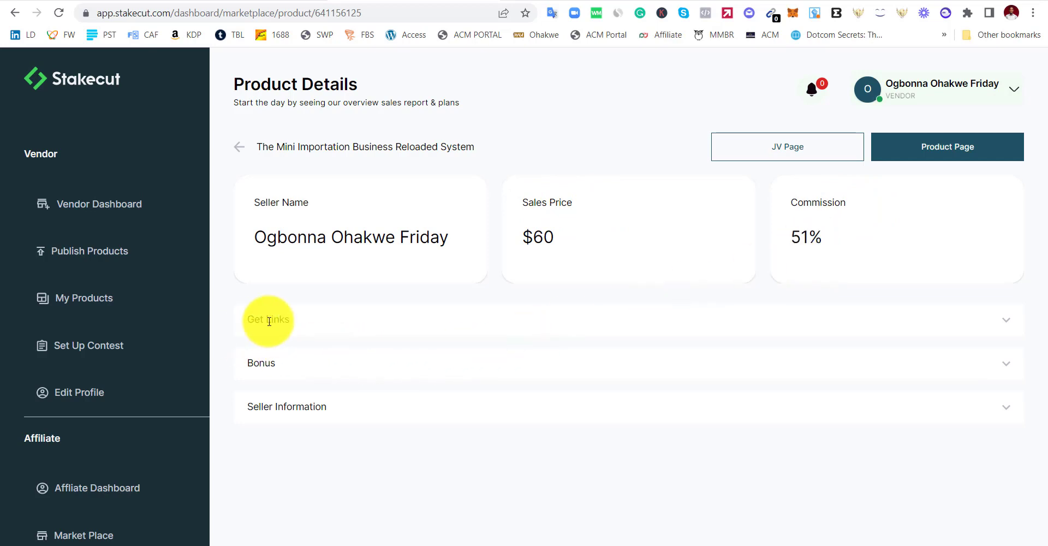
# Step: Expand the product's link section and copy its affiliate link
pyautogui.click(465, 318)
pyautogui.scroll(-2, 351, 351)
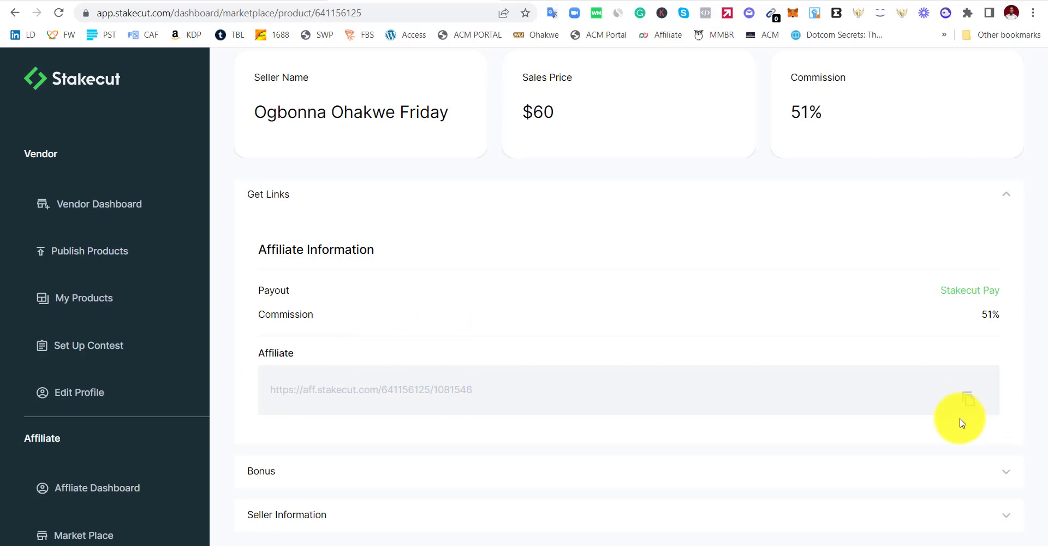
pyautogui.click(968, 403)
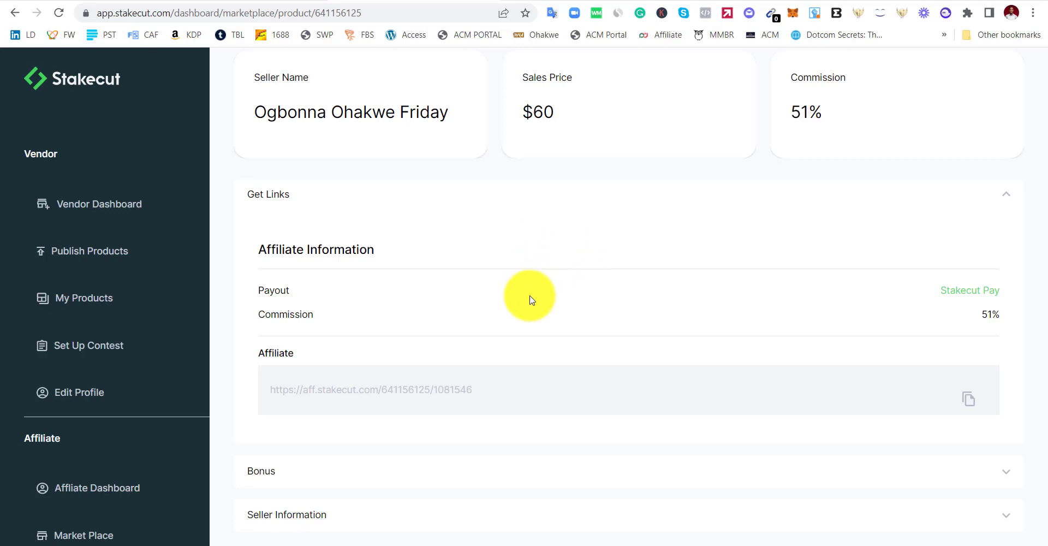
# Step: Expand the product's Bonus and Seller Information sections and review the bonus fields and the seller's profile
pyautogui.click(808, 470)
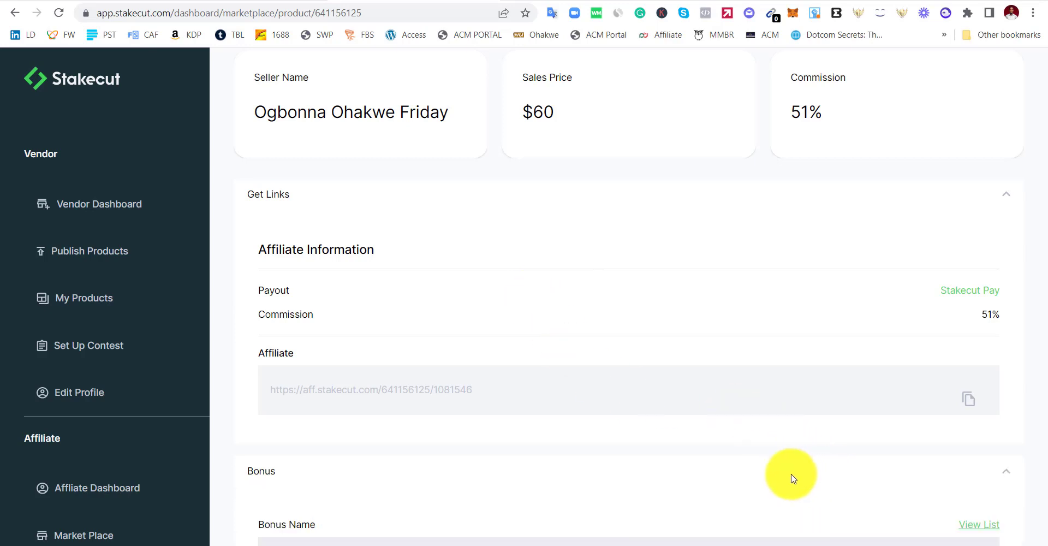
pyautogui.scroll(-4, 413, 297)
pyautogui.click(344, 305)
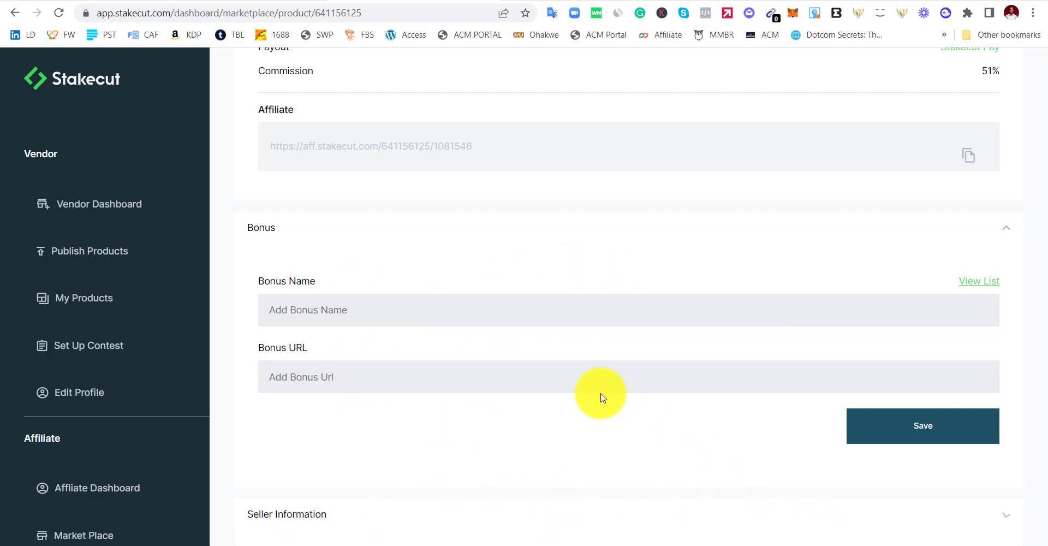
pyautogui.scroll(-7, 602, 397)
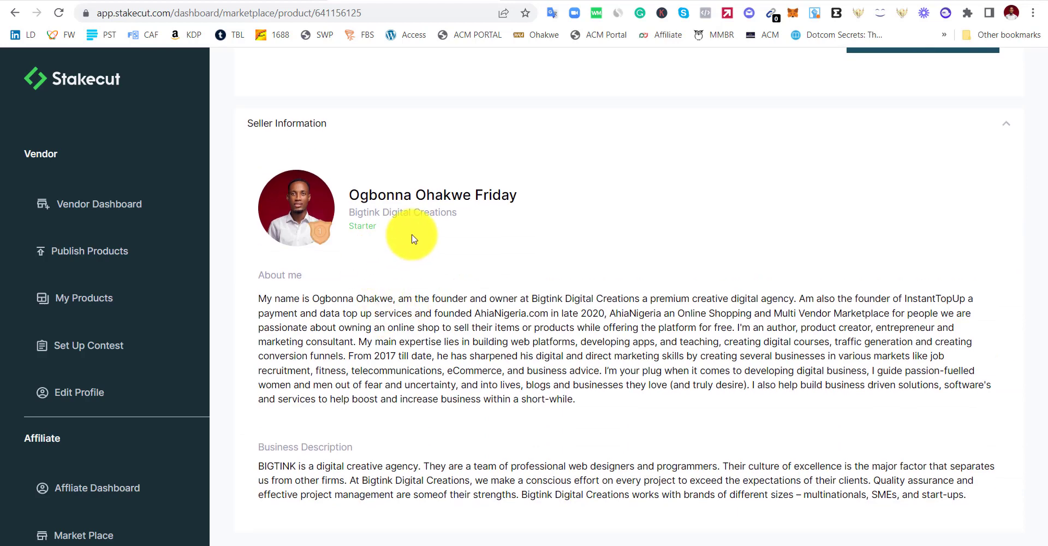
pyautogui.scroll(4, 335, 279)
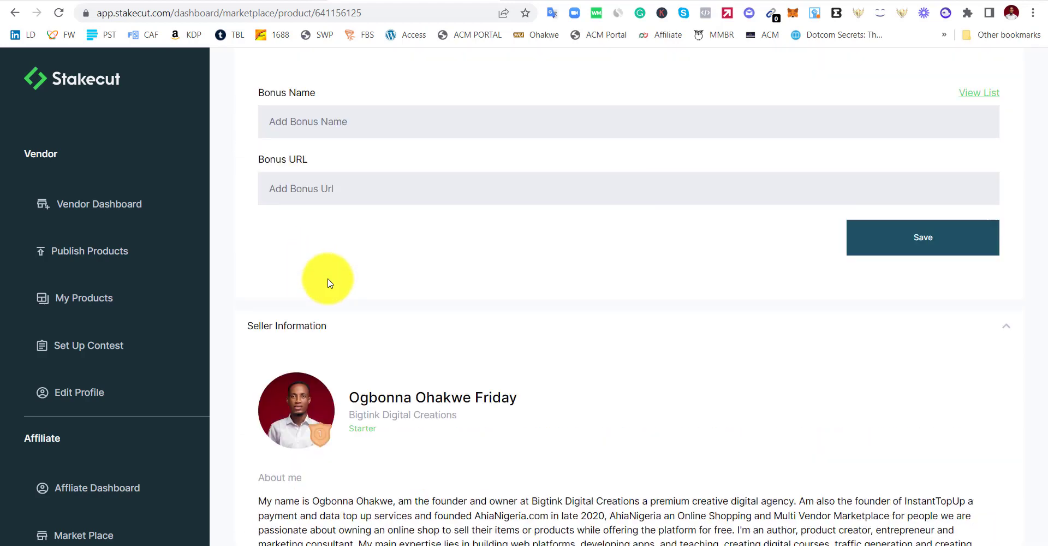
pyautogui.scroll(-5, 416, 297)
pyautogui.scroll(10, 456, 334)
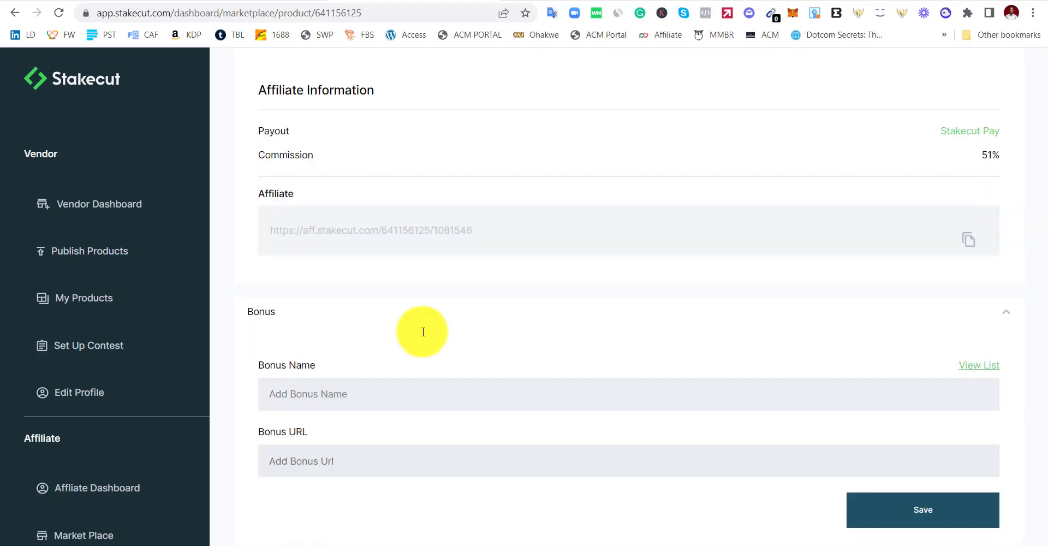
pyautogui.scroll(5, 423, 332)
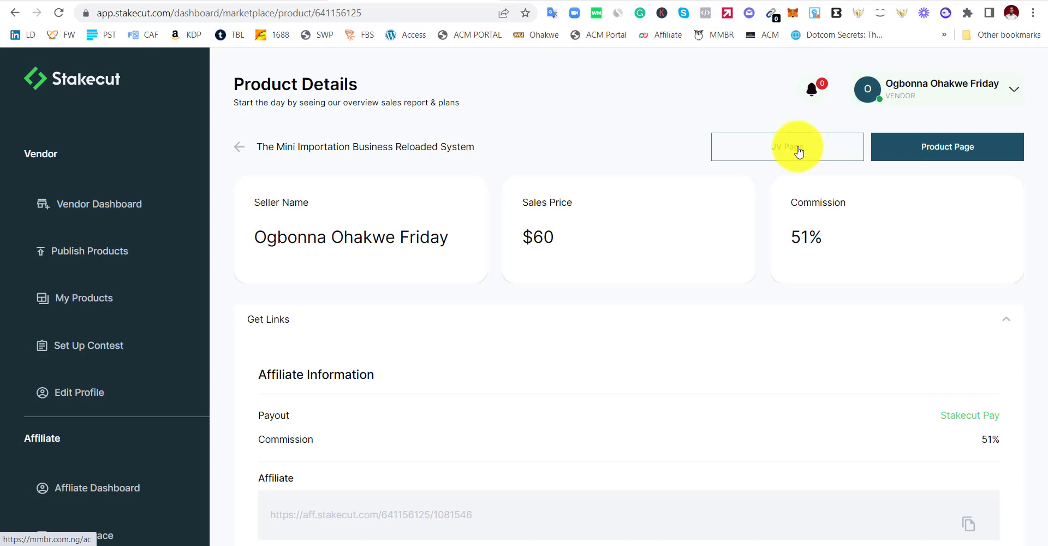
# Step: Open the product's sales page, look through its video, countdown and testimonials, and return to the product details
pyautogui.click(932, 156)
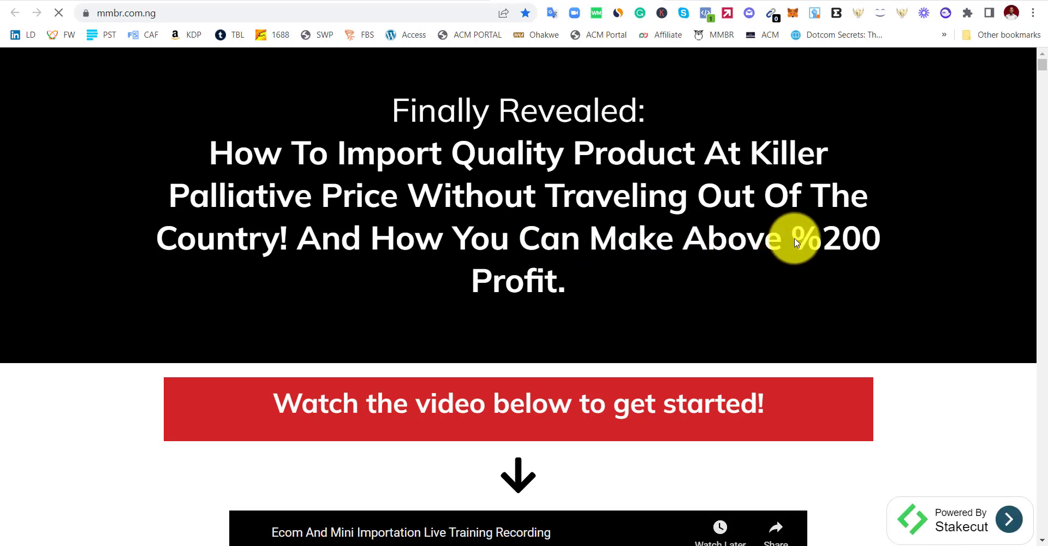
pyautogui.scroll(-10, 669, 249)
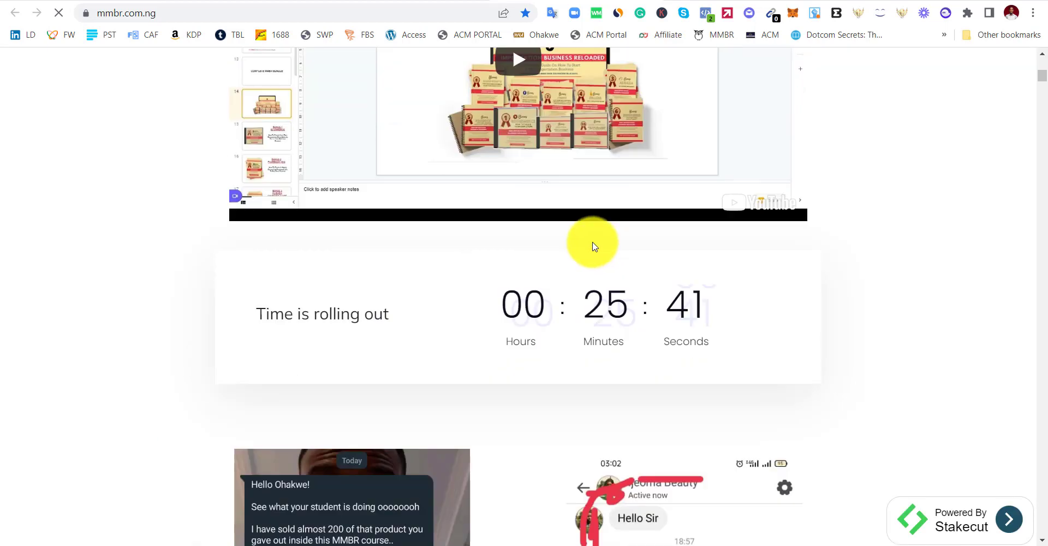
pyautogui.scroll(-20, 592, 246)
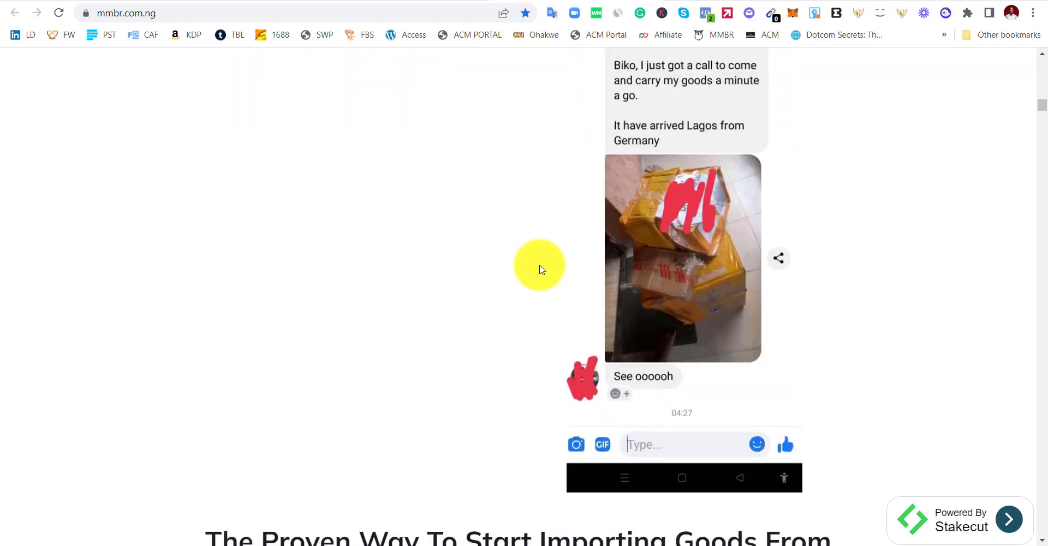
pyautogui.scroll(-10, 540, 268)
pyautogui.scroll(12, 541, 269)
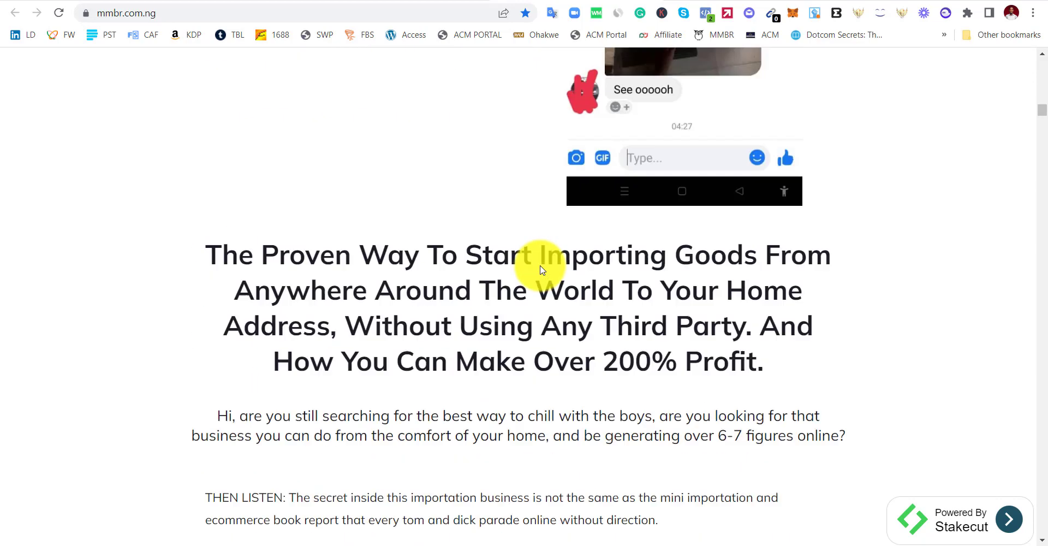
pyautogui.scroll(15, 539, 269)
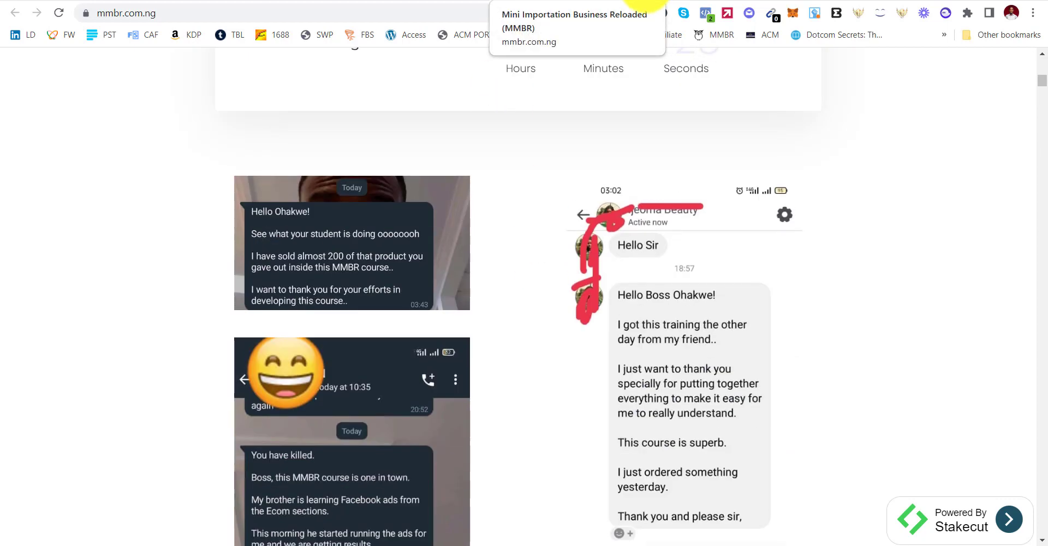
pyautogui.click(695, 1)
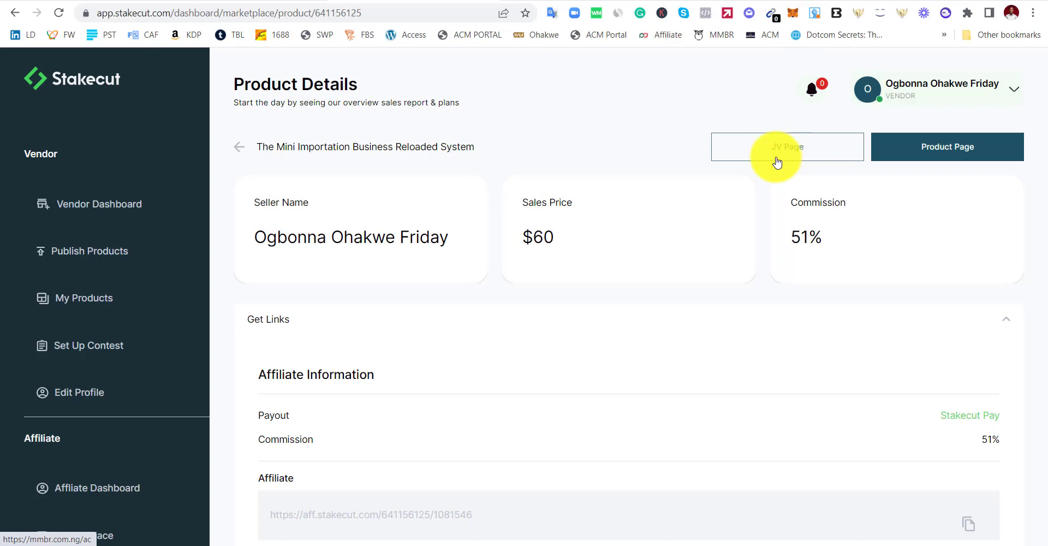
# Step: Go back to the marketplace, look over its search field and product list, and open the account menu
pyautogui.click(245, 151)
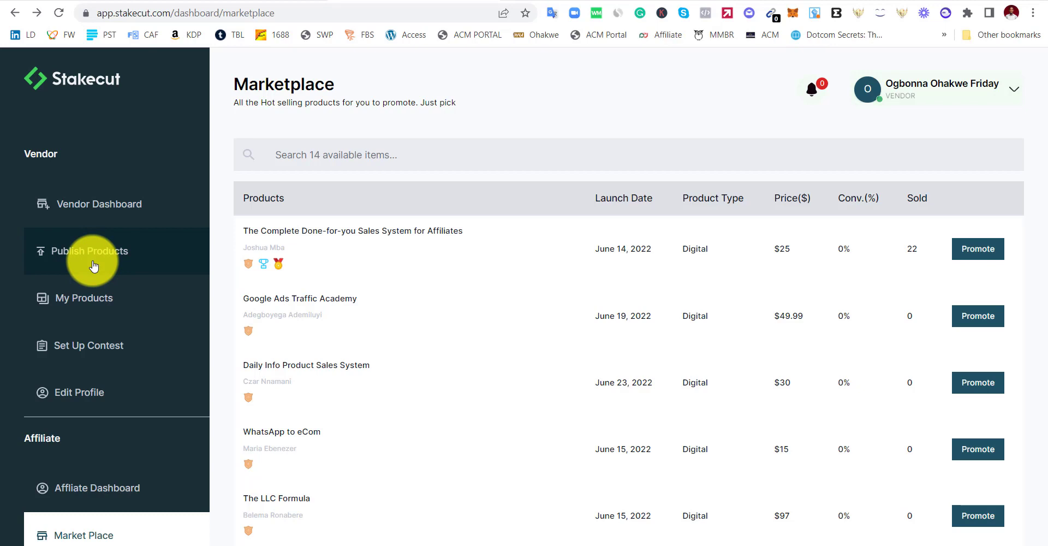
pyautogui.click(440, 154)
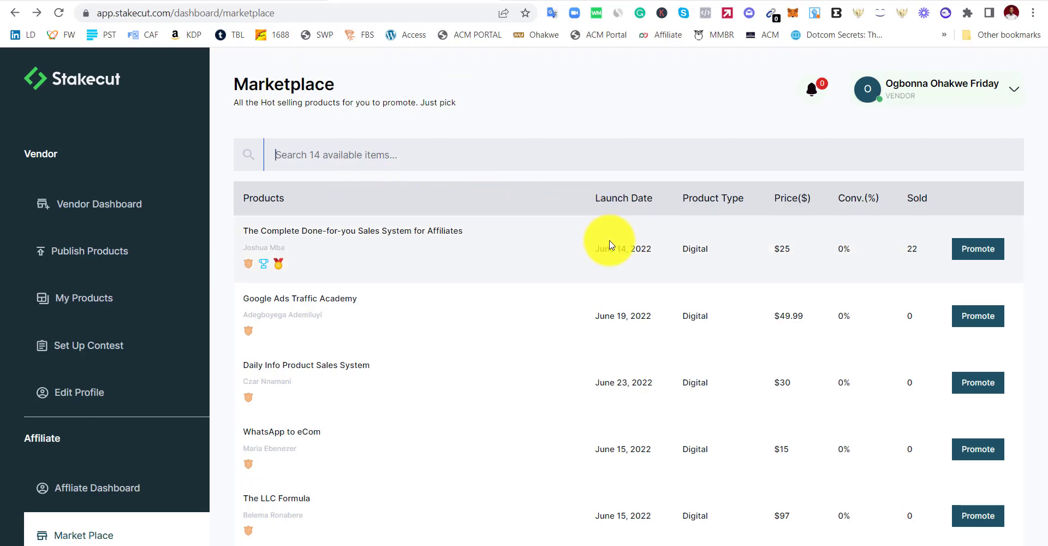
pyautogui.scroll(-4, 605, 302)
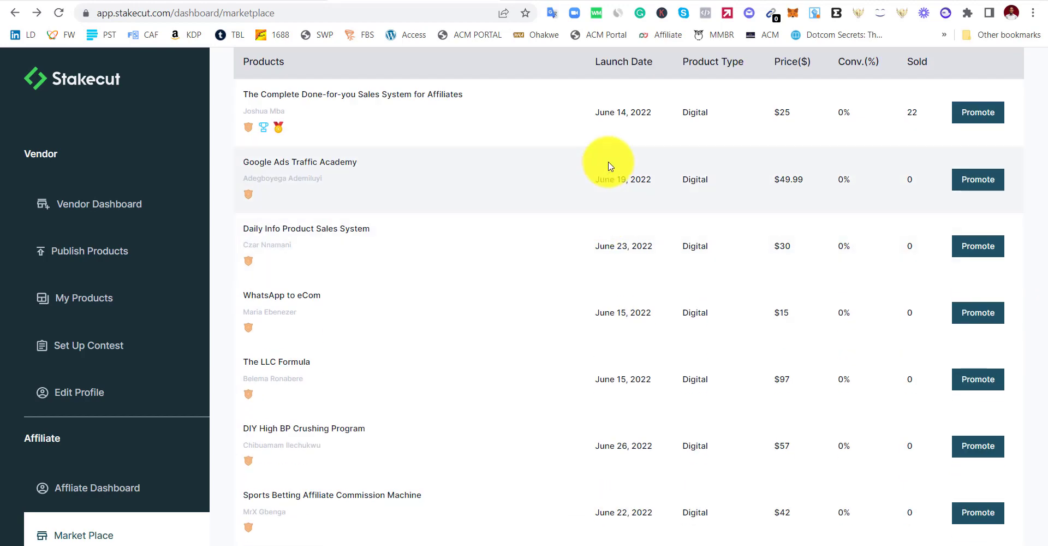
pyautogui.scroll(4, 610, 166)
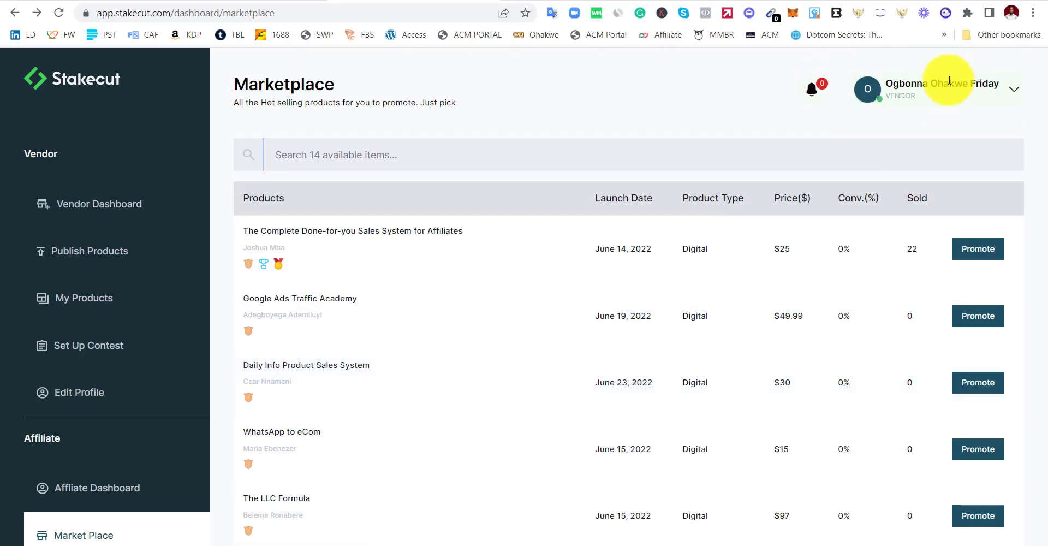
pyautogui.click(1012, 90)
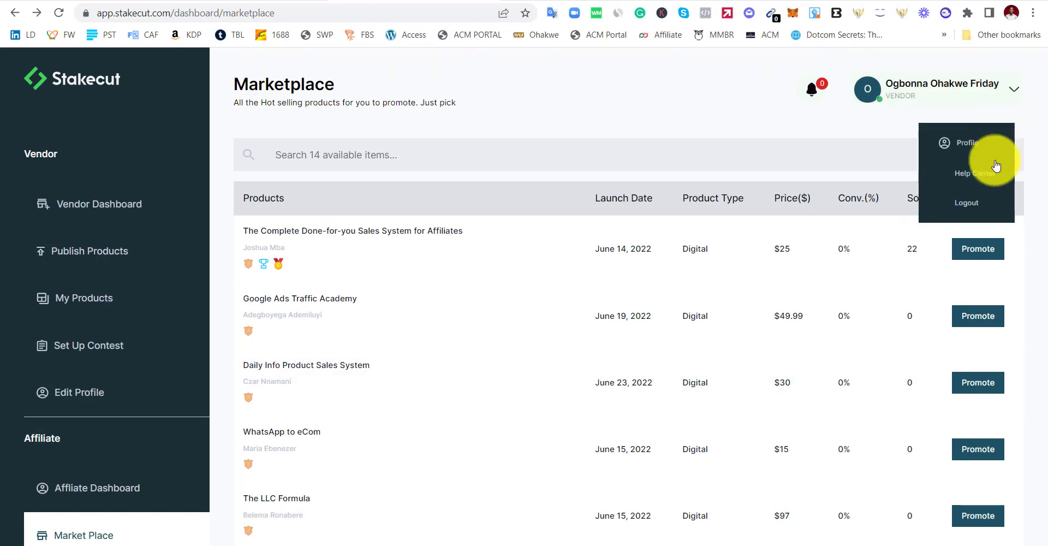
# Step: Open the account's profile page and review the name, email, phone number and country fields
pyautogui.click(963, 145)
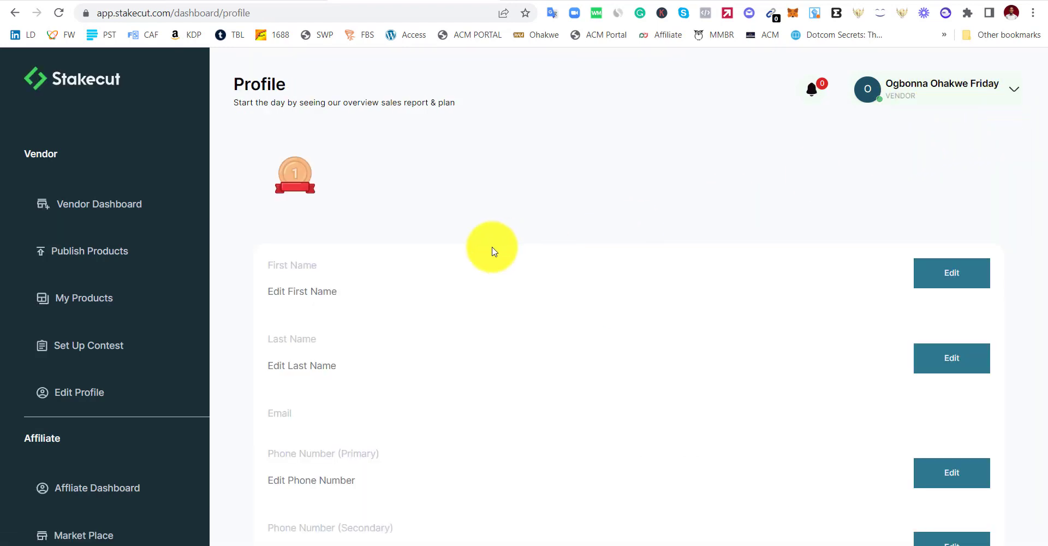
pyautogui.scroll(-1, 381, 281)
pyautogui.scroll(-2, 333, 276)
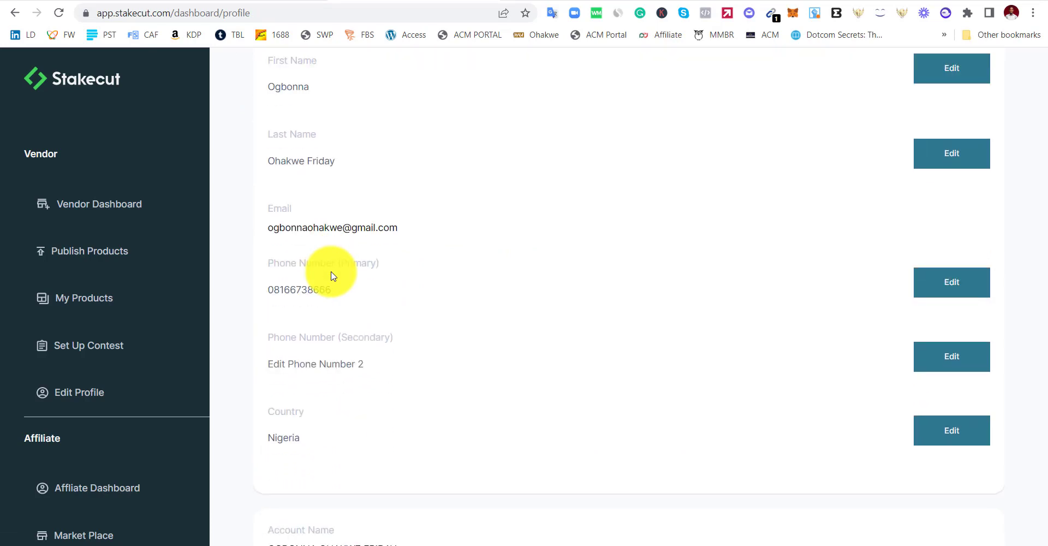
pyautogui.scroll(1, 428, 303)
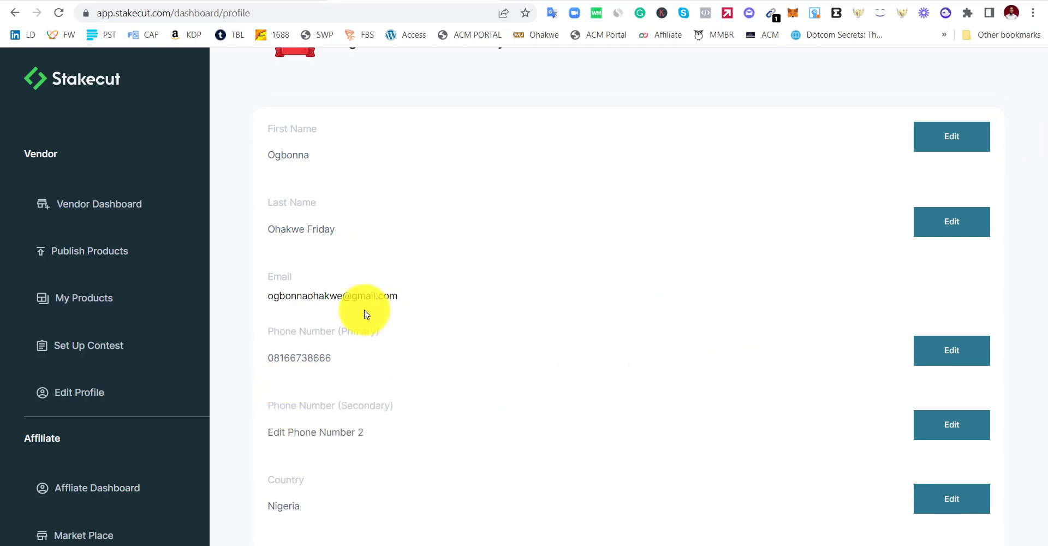
pyautogui.scroll(-2, 348, 330)
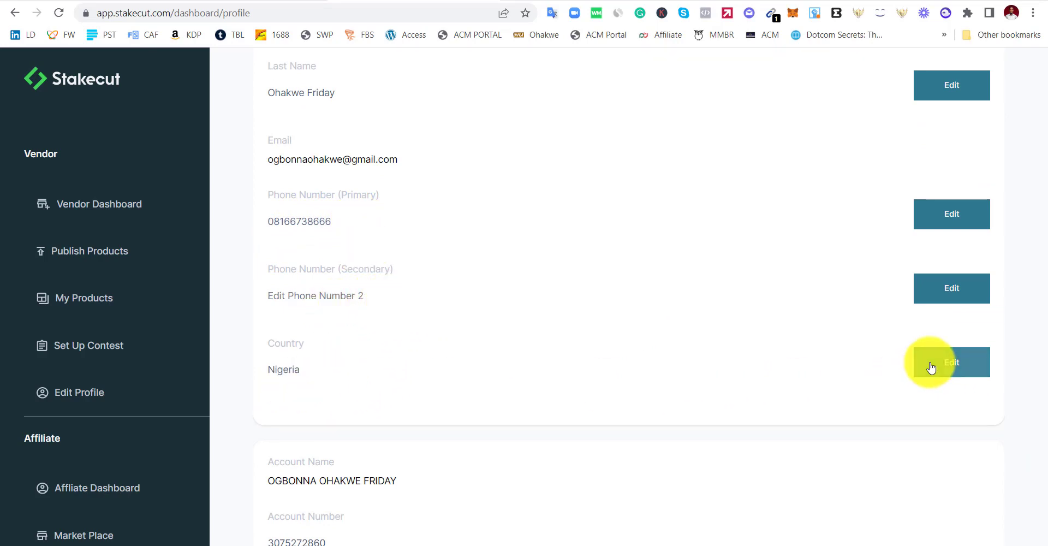
# Step: Examine the account name, account number and bank name fields in the profile's payout details
pyautogui.scroll(-4, 279, 363)
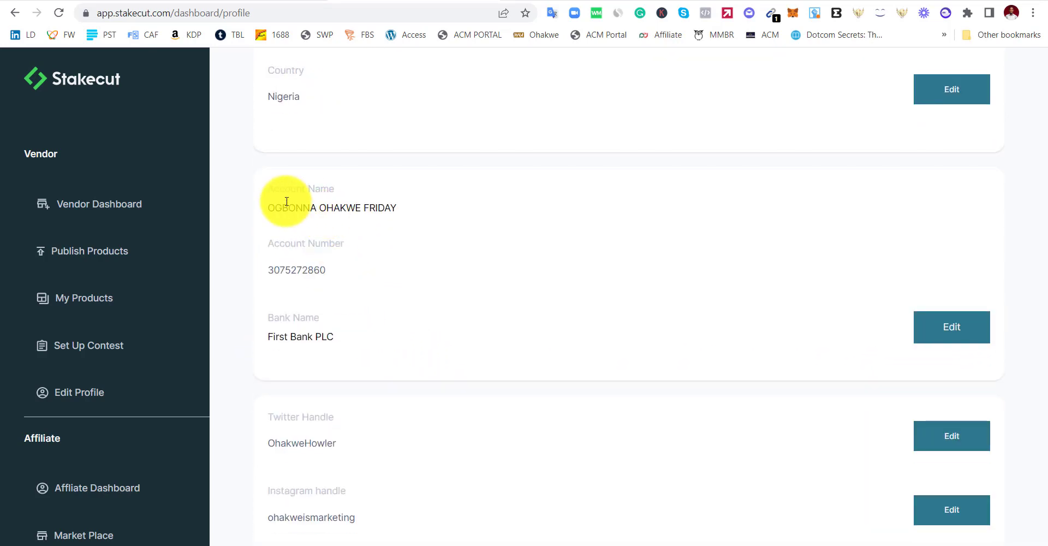
pyautogui.tripleClick(314, 209)
pyautogui.click(320, 254)
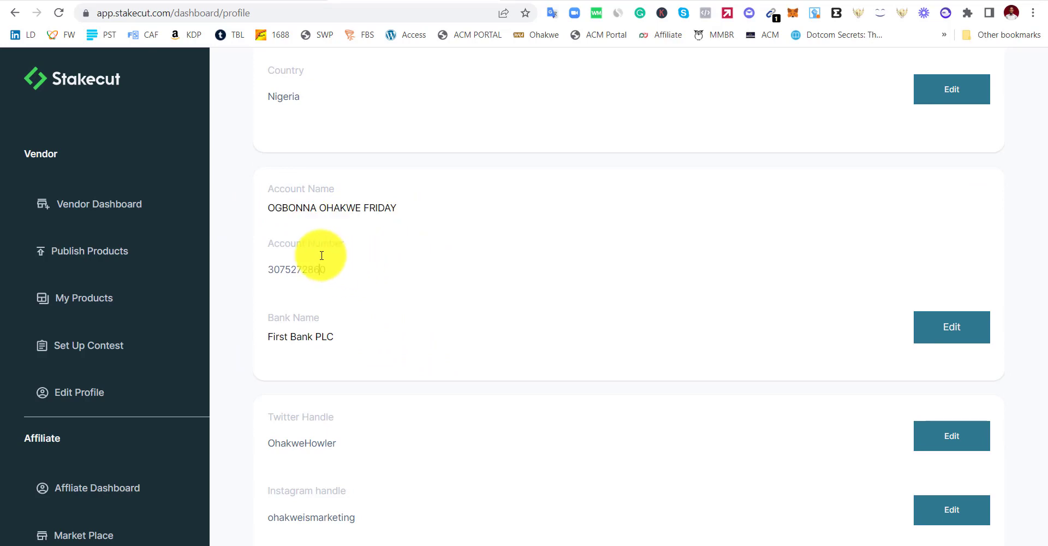
pyautogui.click(277, 268)
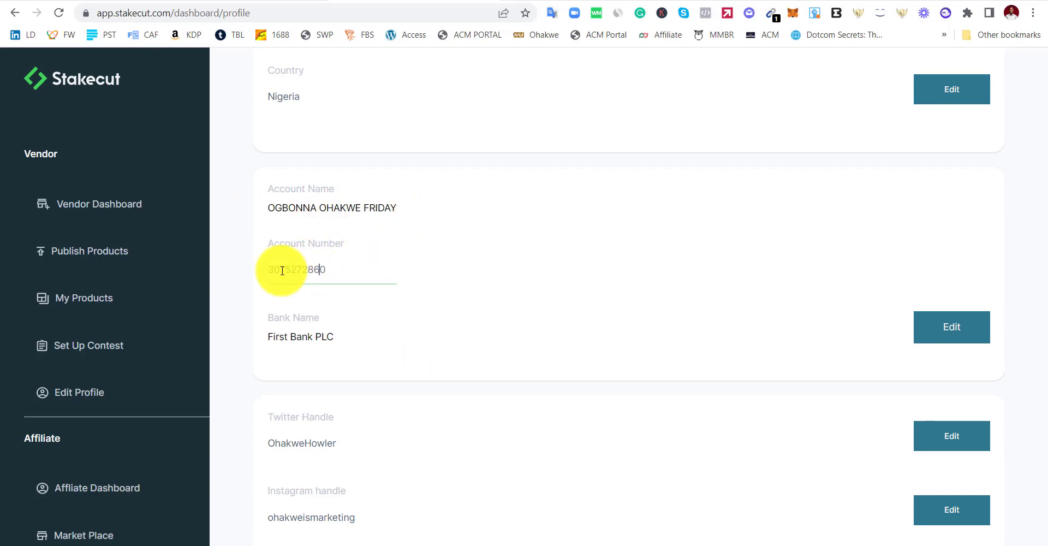
# Step: Open the bank details for editing, look through the list of selectable banks, and close the dialog without changes
pyautogui.click(947, 339)
pyautogui.click(519, 280)
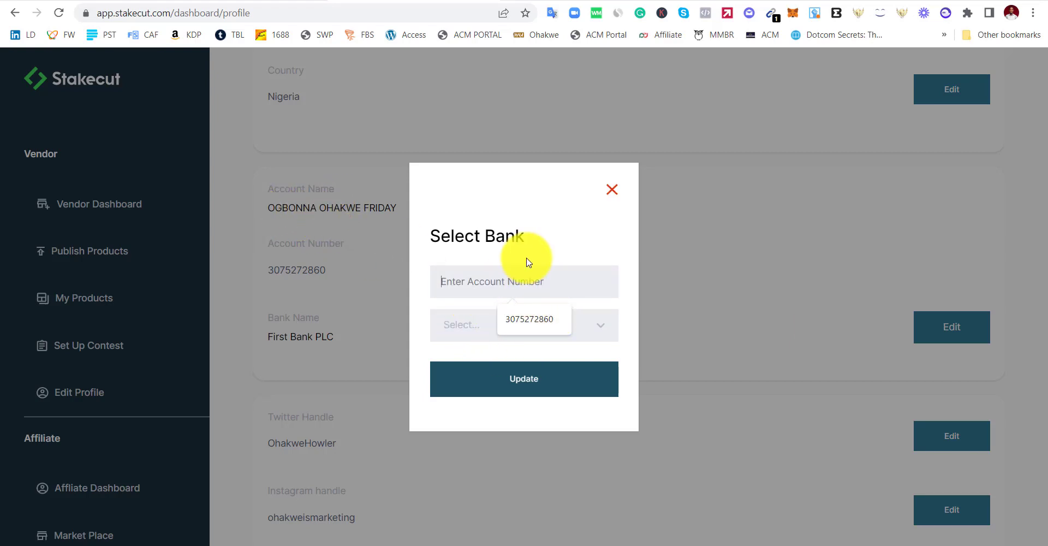
pyautogui.click(596, 325)
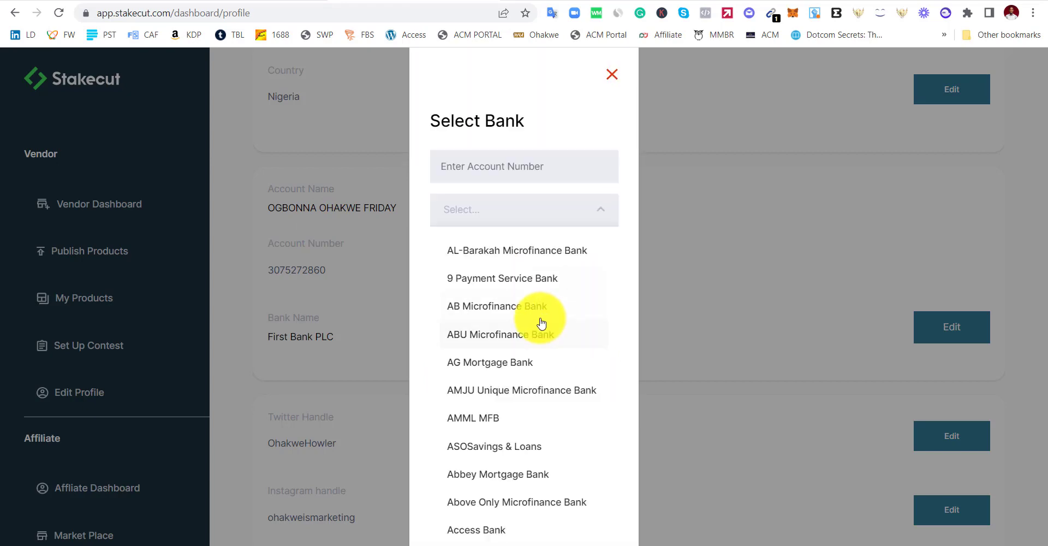
pyautogui.scroll(-5, 538, 323)
pyautogui.scroll(-20, 521, 318)
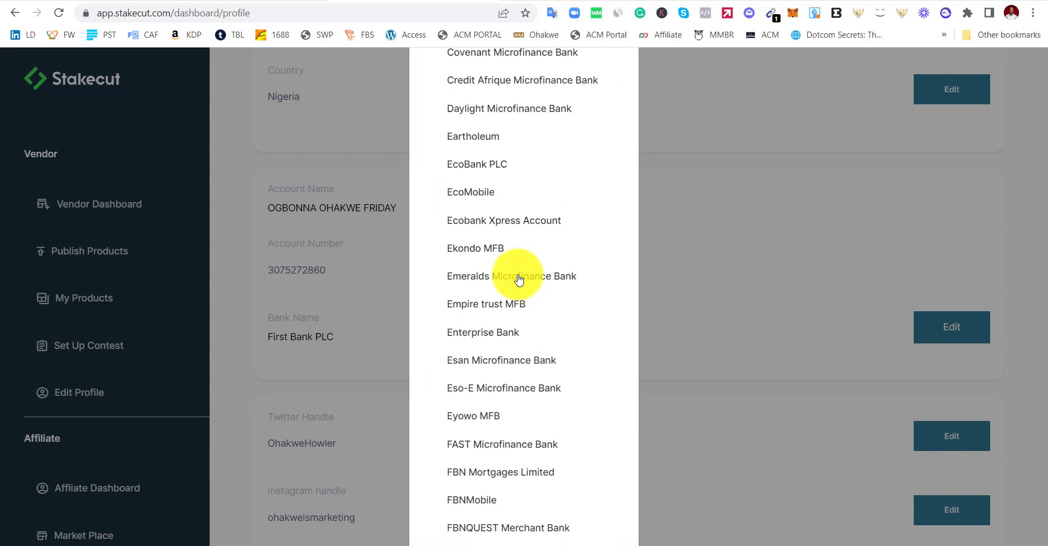
pyautogui.scroll(8, 515, 262)
pyautogui.scroll(10, 511, 250)
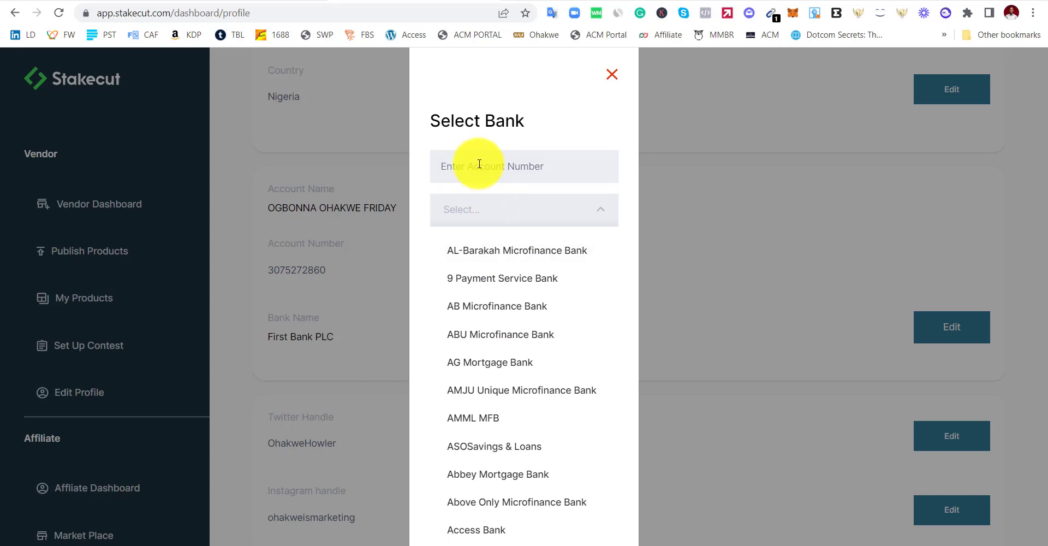
pyautogui.click(483, 164)
pyautogui.click(611, 74)
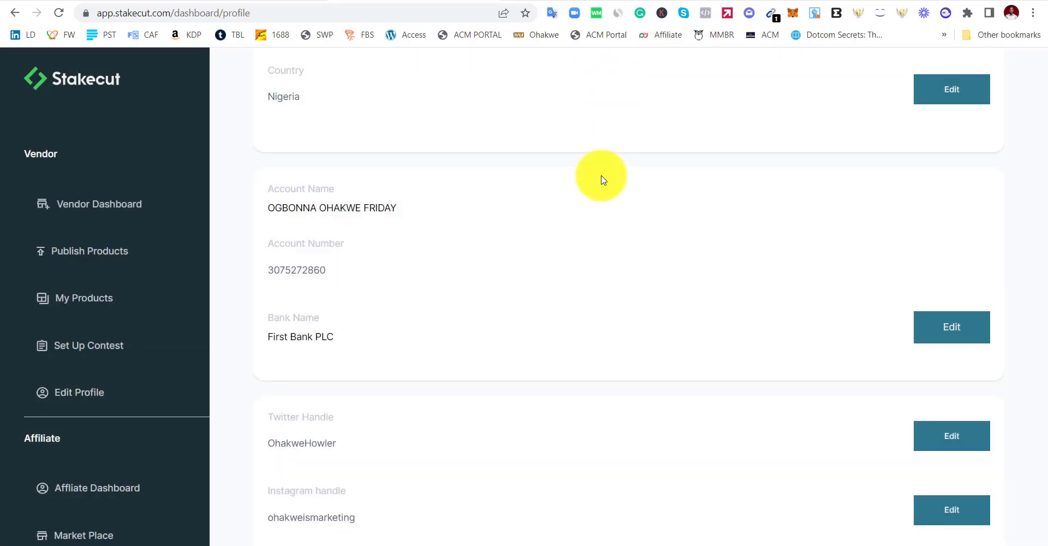
# Step: Look over the profile's social media handles and open the Upcoming Products page
pyautogui.scroll(-3, 383, 291)
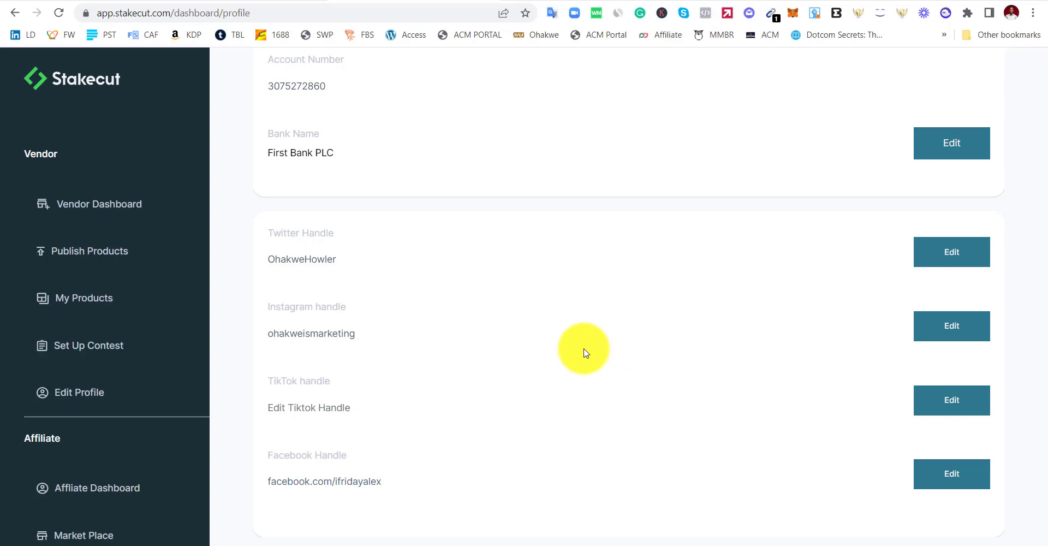
pyautogui.scroll(-3, 109, 368)
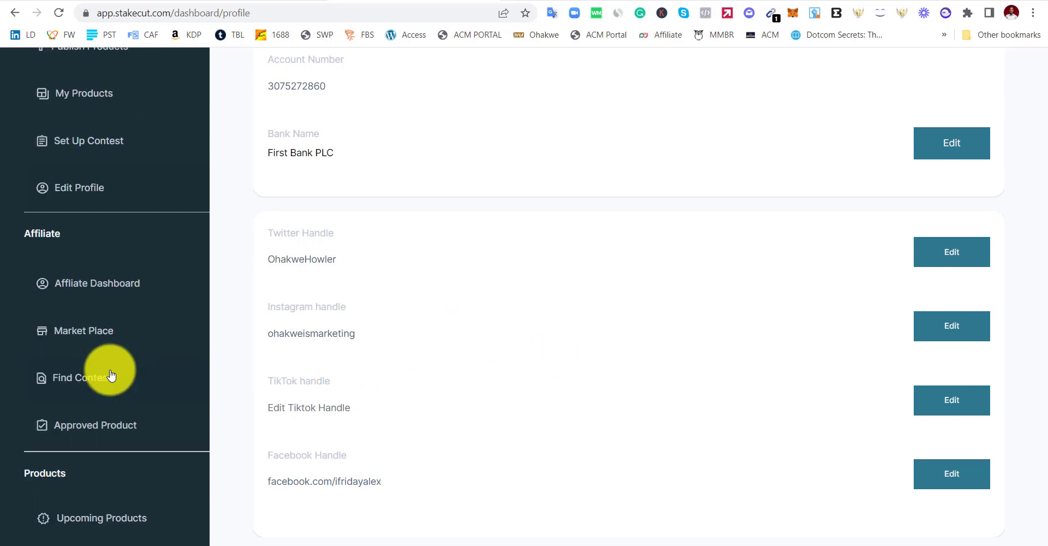
pyautogui.scroll(-2, 120, 388)
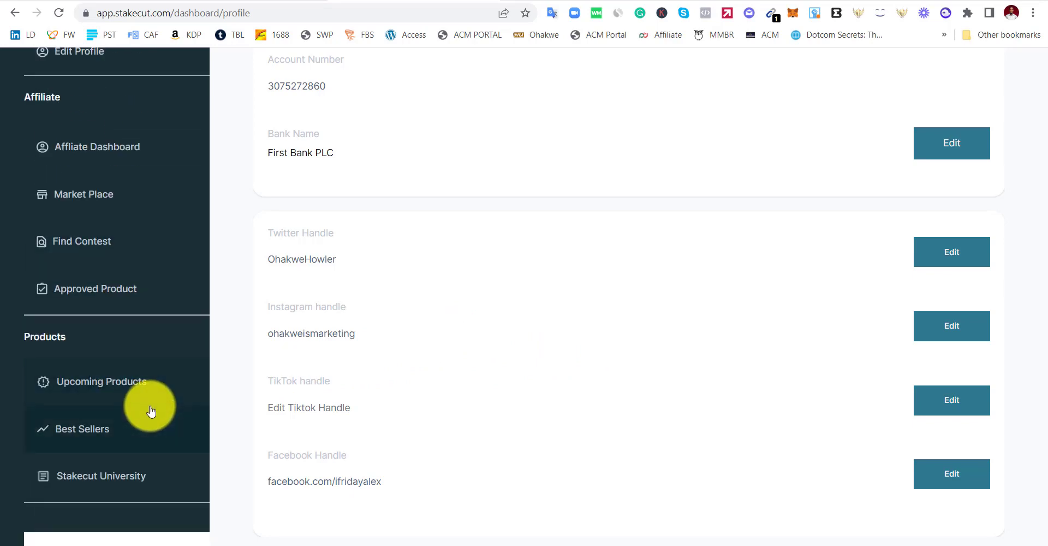
pyautogui.scroll(-3, 122, 389)
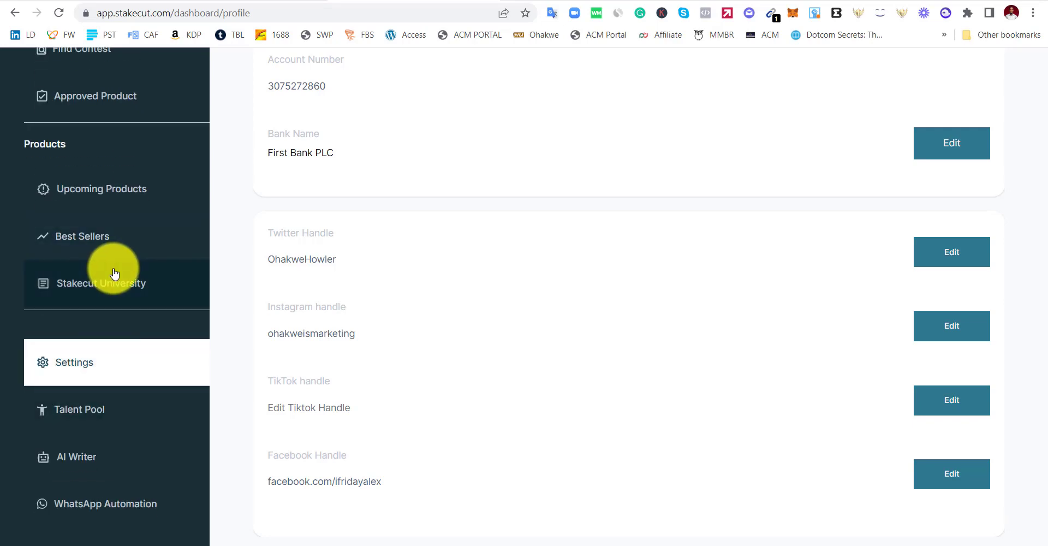
pyautogui.click(121, 194)
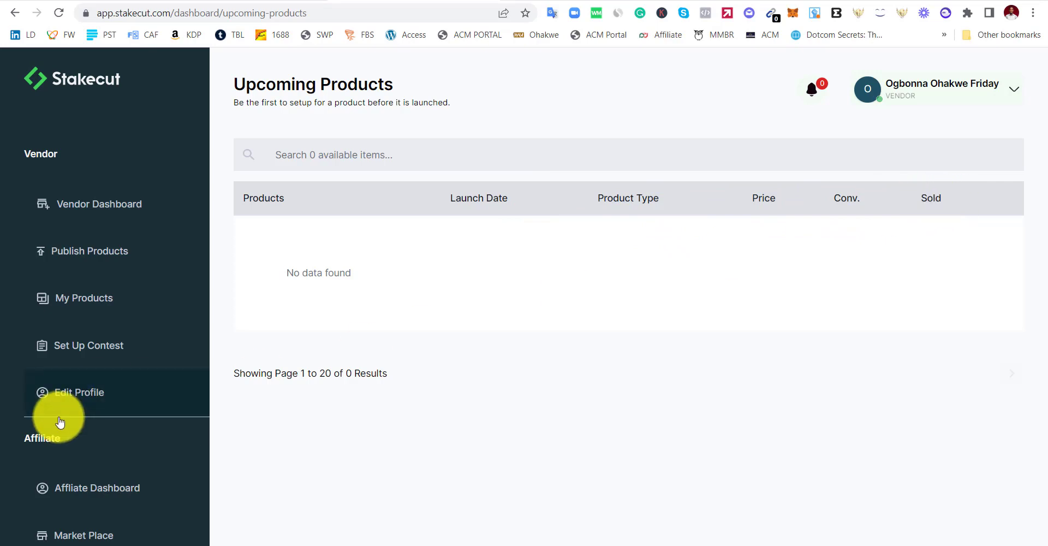
# Step: Open the Best Sellers page and look through the list of top vendors and their sales
pyautogui.scroll(-8, 61, 421)
pyautogui.click(95, 371)
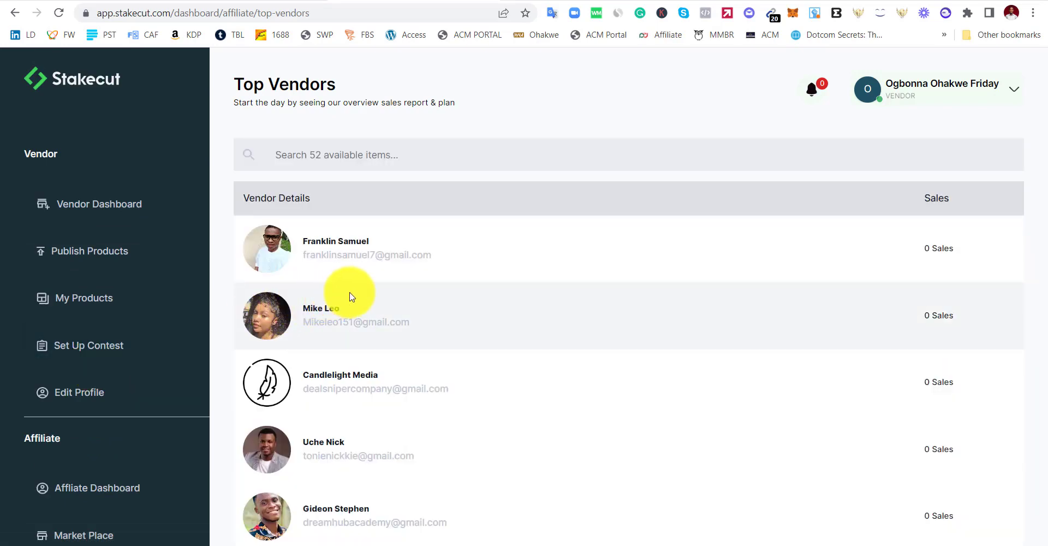
pyautogui.scroll(-1, 937, 303)
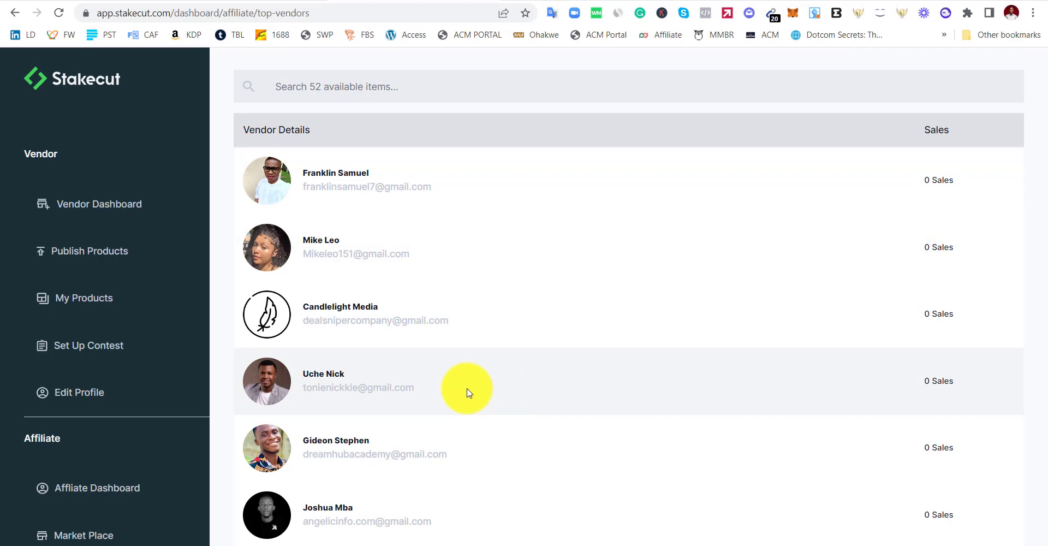
pyautogui.scroll(-1, 466, 392)
pyautogui.scroll(-2, 152, 426)
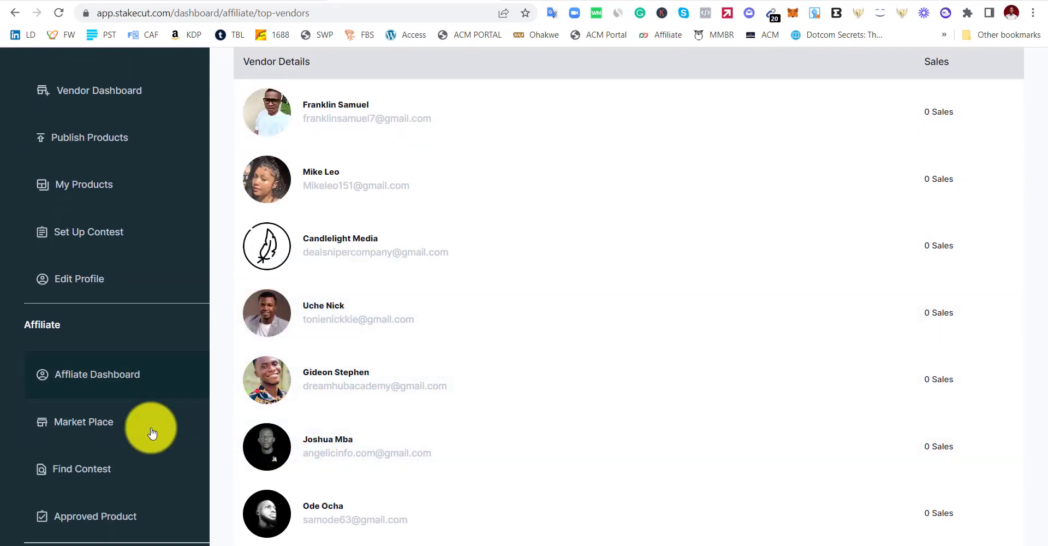
# Step: Open the Stakecut University page from the Products section
pyautogui.scroll(-2, 152, 432)
pyautogui.scroll(-4, 159, 428)
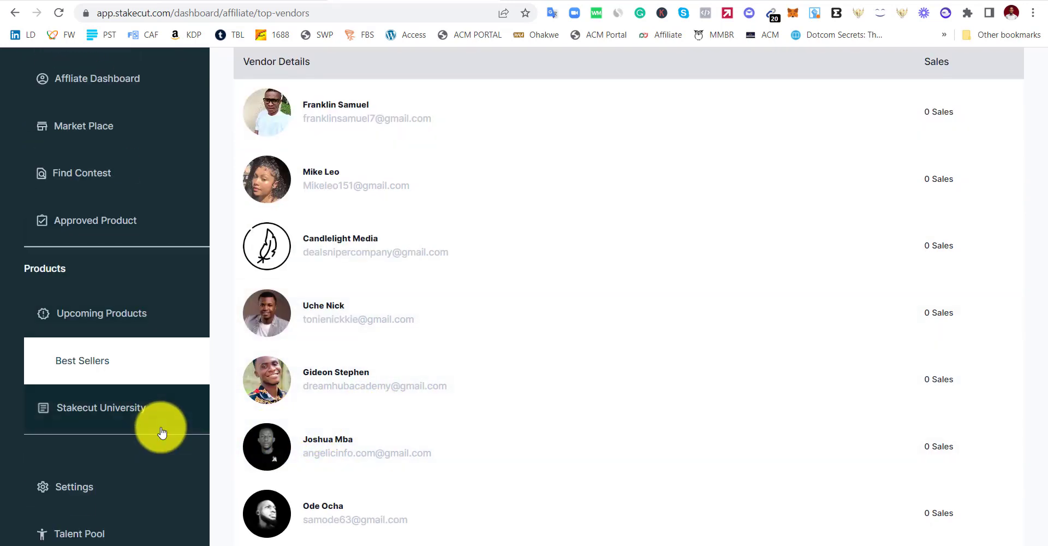
pyautogui.scroll(-2, 131, 305)
pyautogui.click(134, 287)
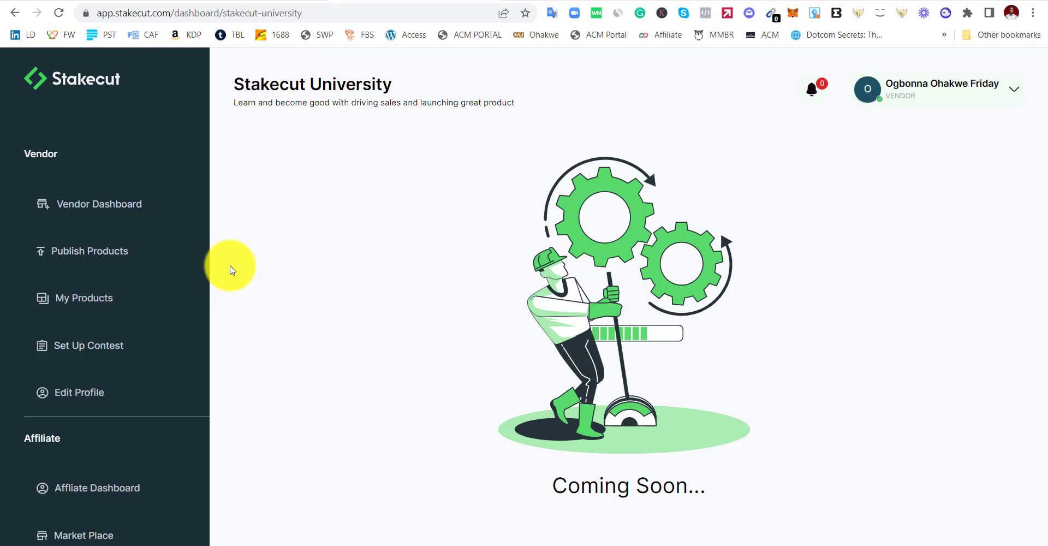
# Step: Return to the marketplace, open "The Complete Done-for-you Sales System for Affiliates" for promotion, and copy its affiliate link
pyautogui.scroll(-4, 171, 328)
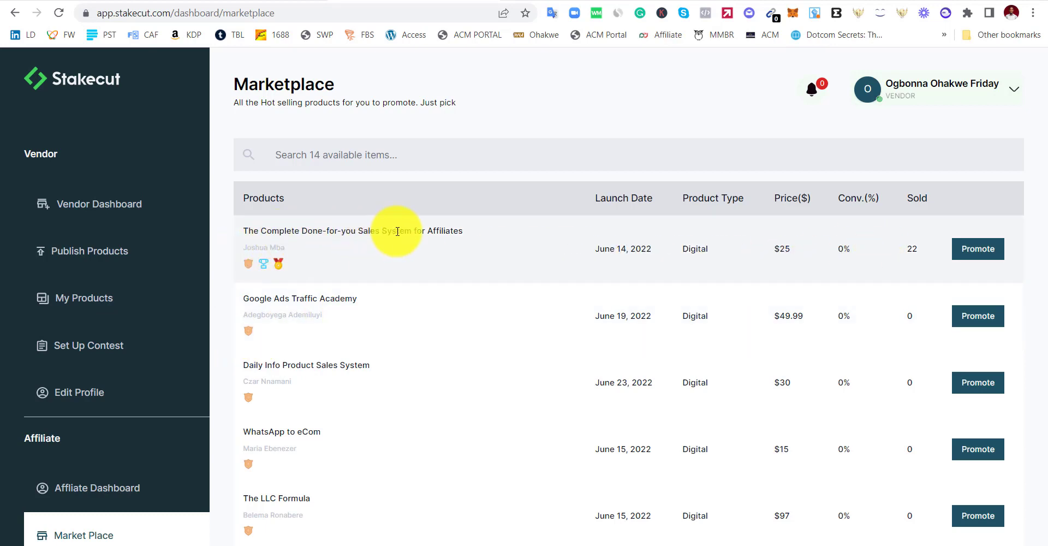
pyautogui.click(976, 251)
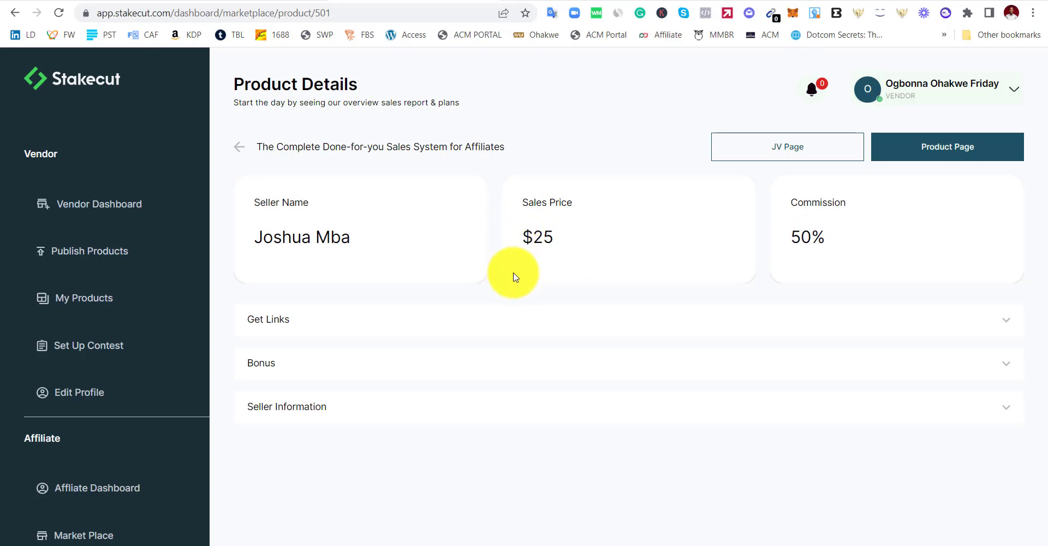
pyautogui.click(862, 326)
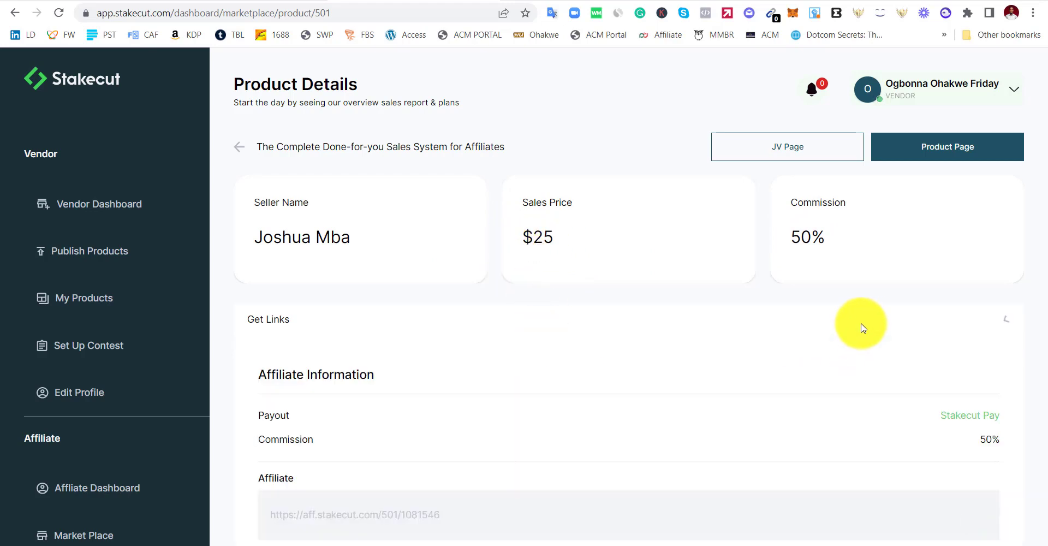
pyautogui.scroll(-2, 347, 397)
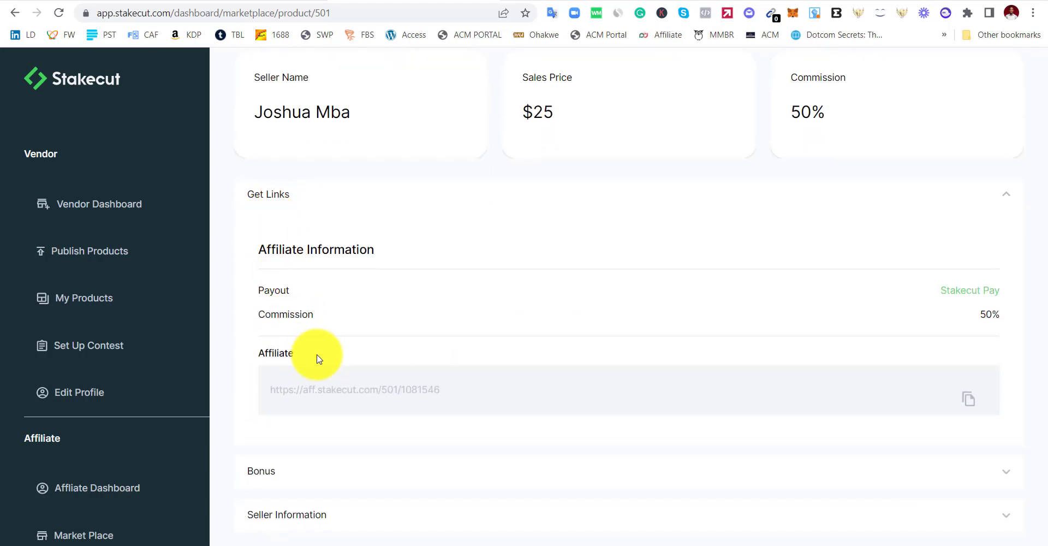
pyautogui.click(967, 400)
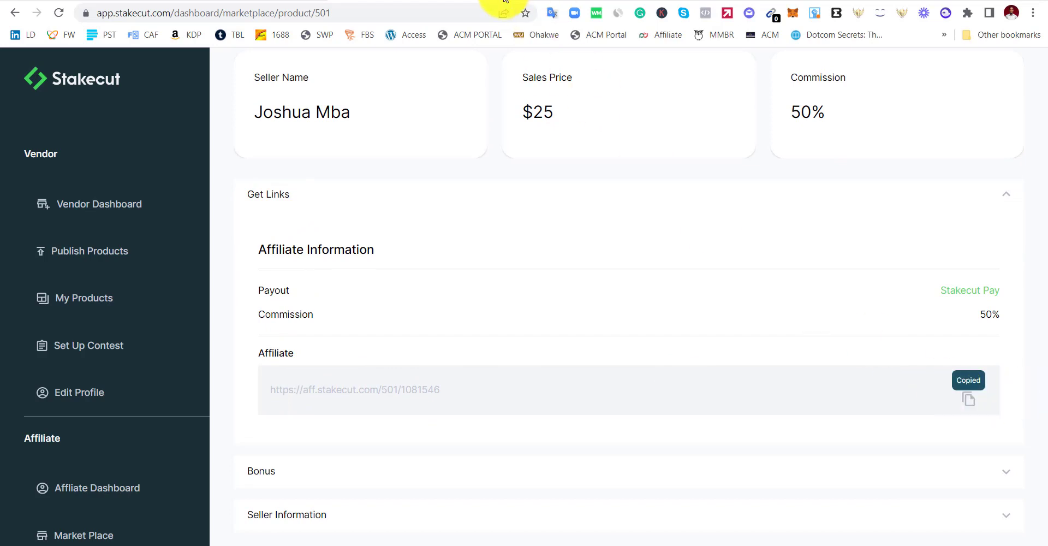
# Step: Open the copied affiliate link in a new browser tab
pyautogui.hotkey('ctrl', 't')
pyautogui.hotkey('ctrl', 'v')
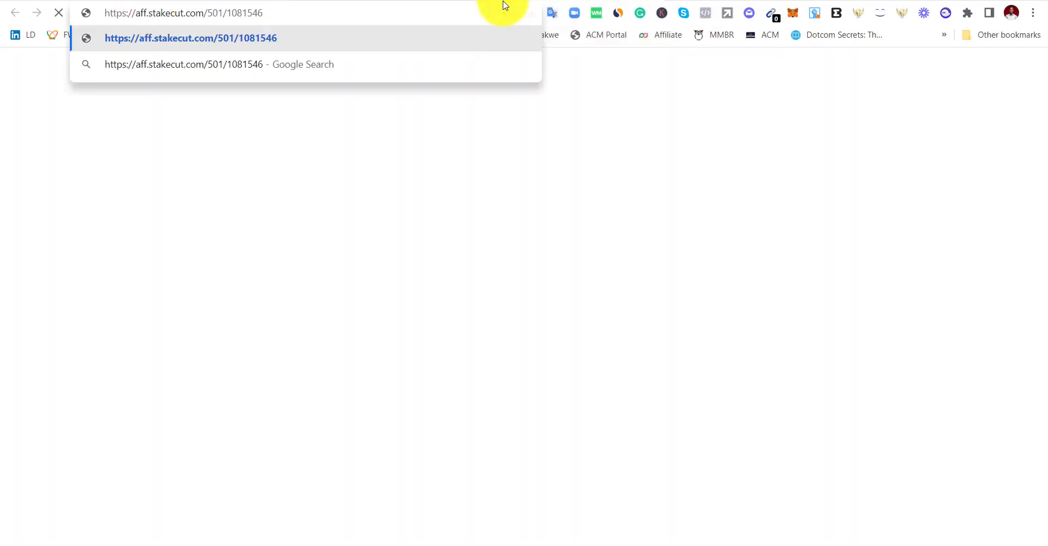
pyautogui.press('Return')
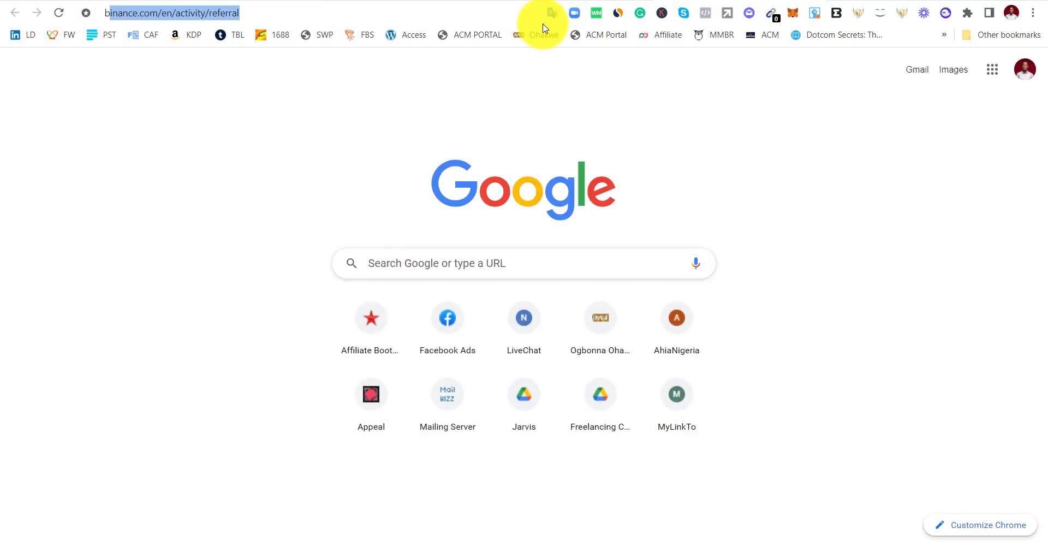
# Step: Look up the bit.ly link shortener in a new browser tab and return to the product's sales page
pyautogui.write('bit.ly')
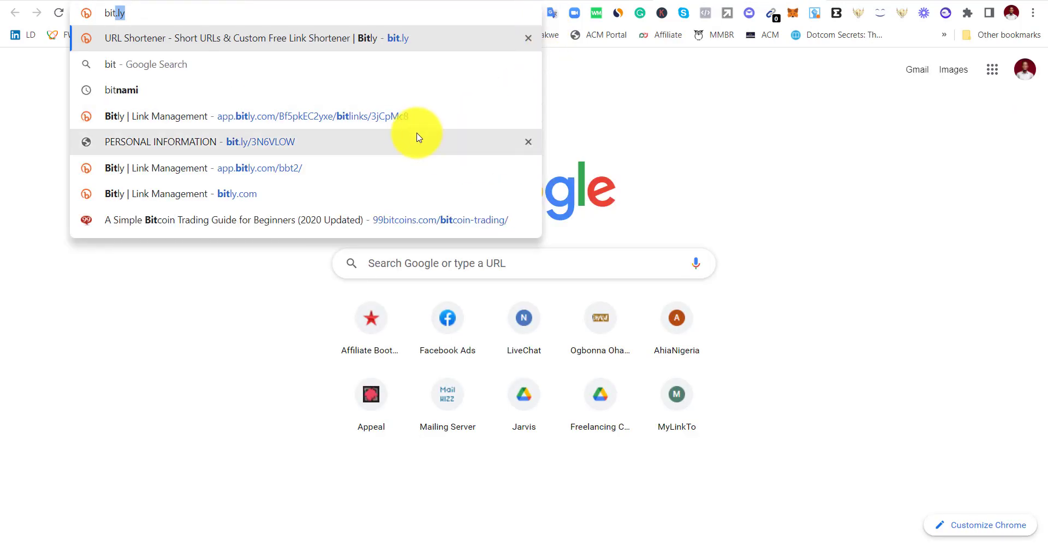
pyautogui.click(407, 125)
pyautogui.click(406, 125)
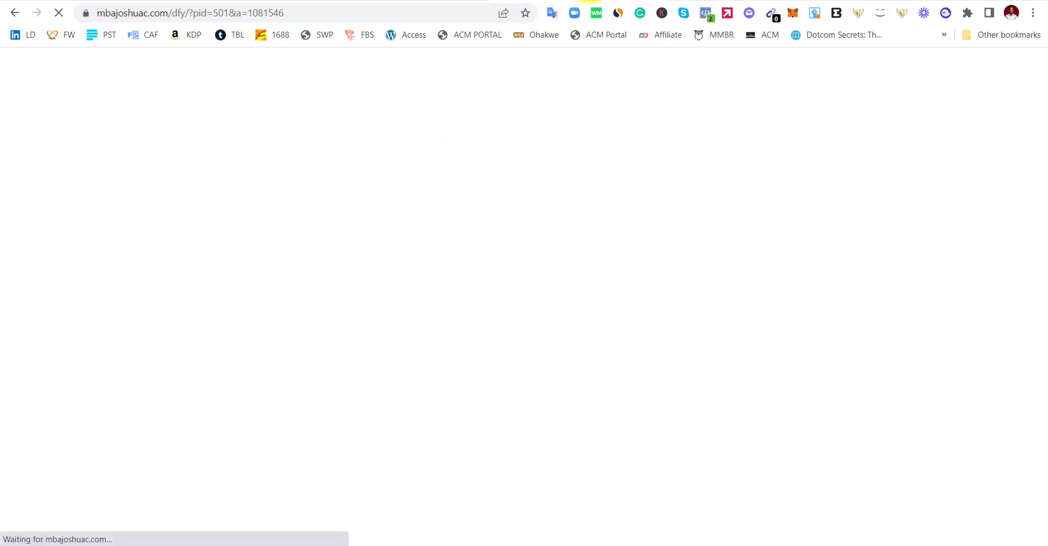
# Step: Examine the sales page opened through the affiliate link, down to its price and Buy Now section
pyautogui.scroll(-12, 521, 240)
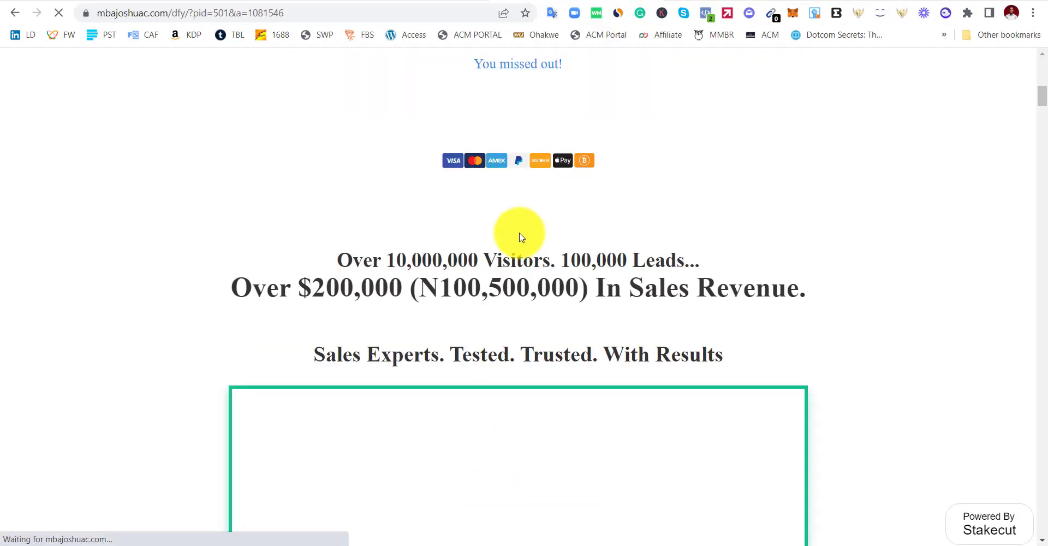
pyautogui.scroll(-20, 520, 236)
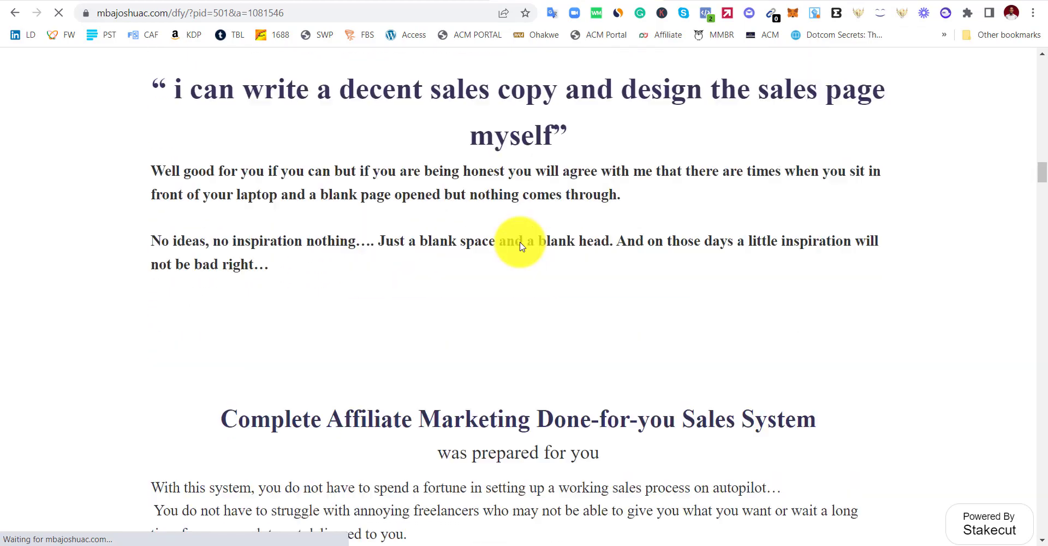
pyautogui.scroll(-20, 520, 246)
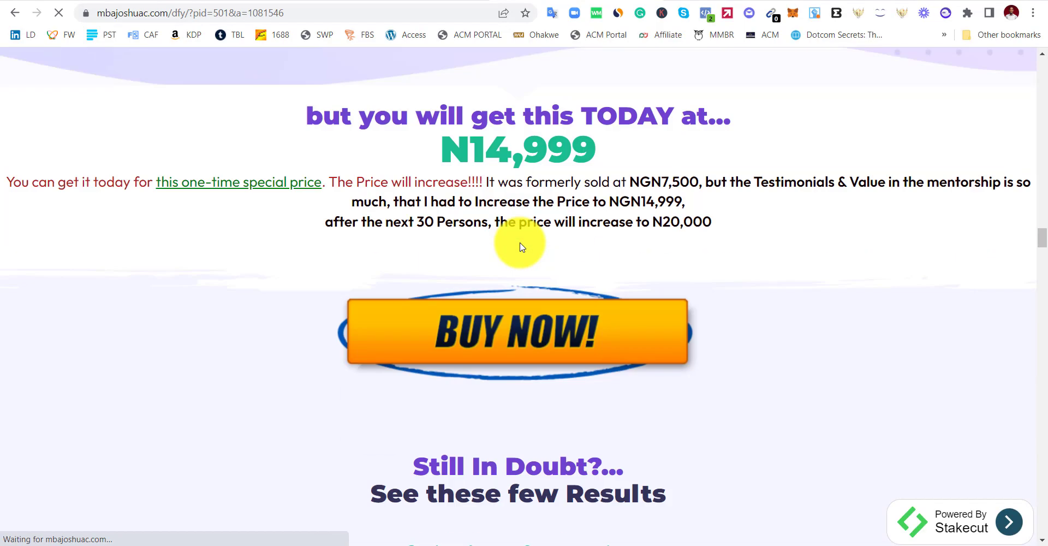
pyautogui.scroll(-7, 520, 246)
pyautogui.scroll(5, 513, 244)
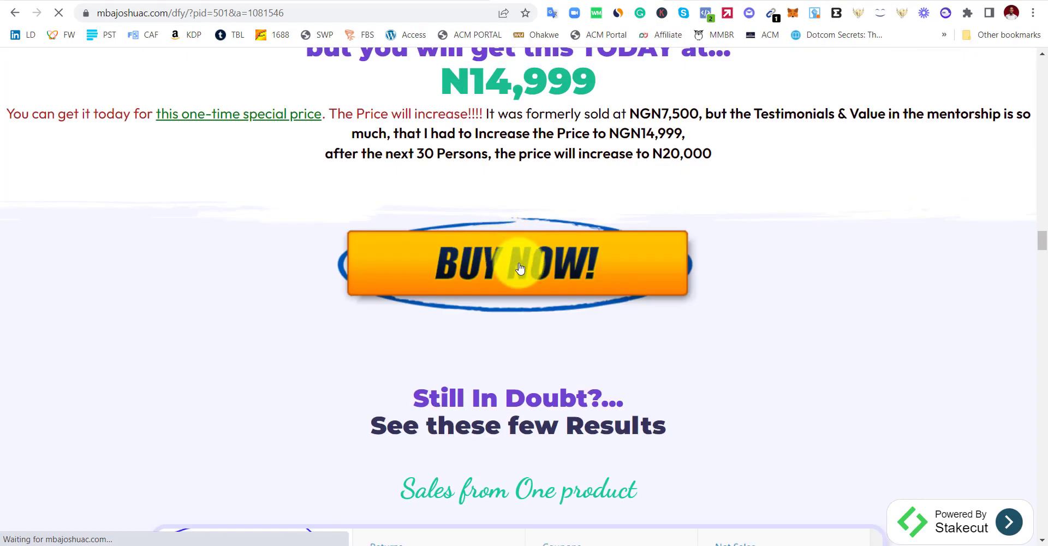
# Step: Proceed from the sales page to the product's checkout and review its product image and payment details form
pyautogui.scroll(4, 513, 248)
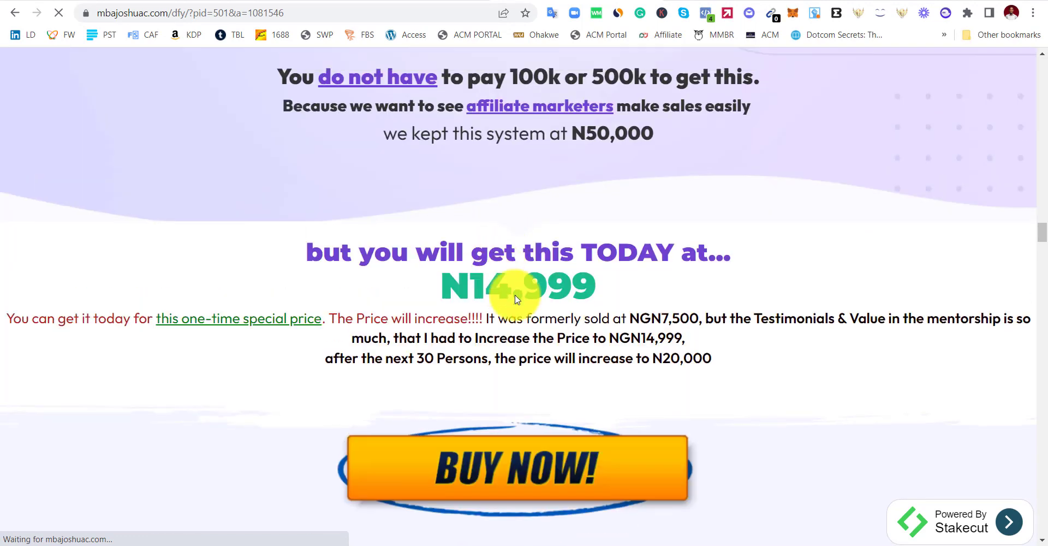
pyautogui.scroll(-1, 556, 404)
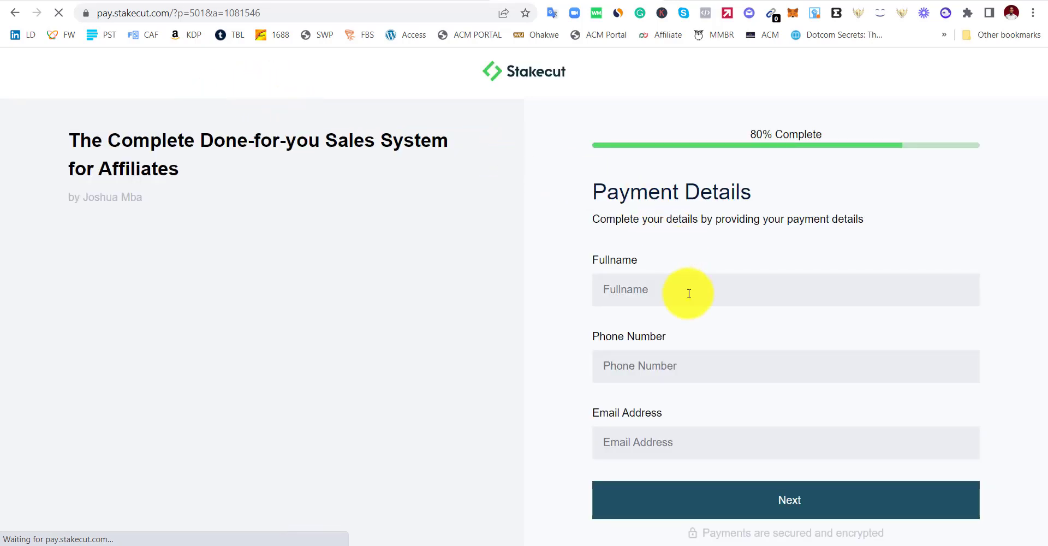
pyautogui.scroll(-3, 381, 304)
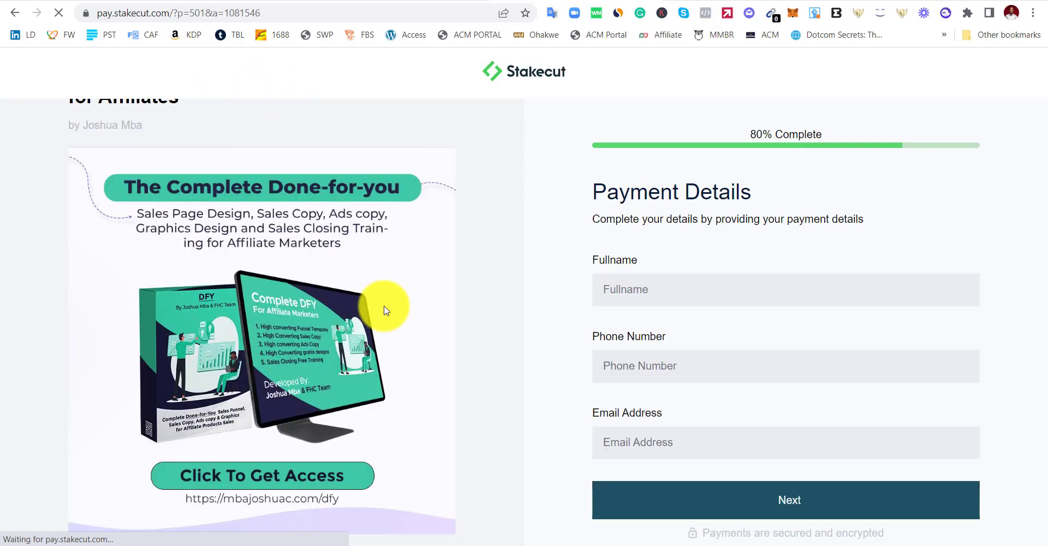
pyautogui.scroll(-1, 272, 302)
pyautogui.scroll(3, 479, 359)
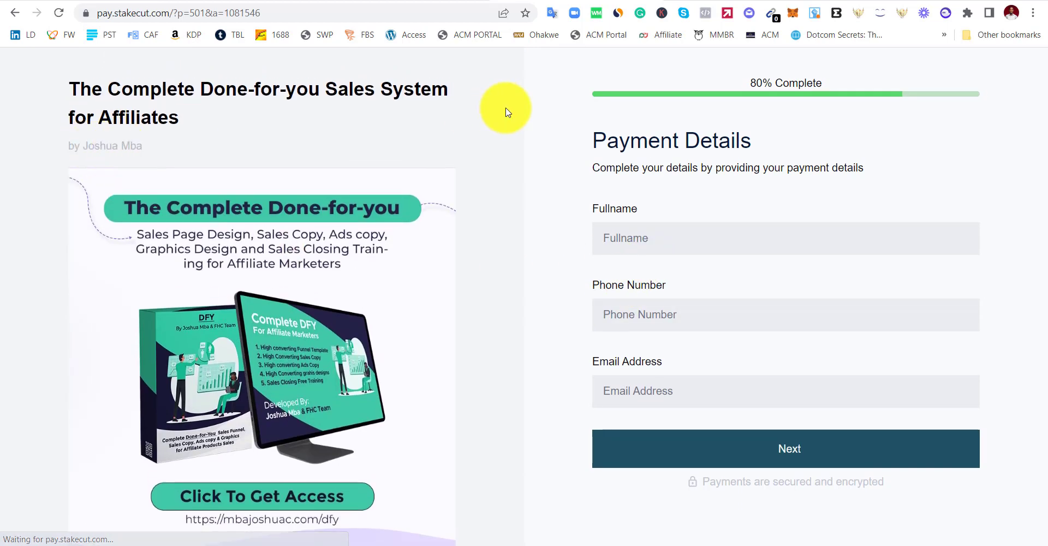
pyautogui.scroll(1, 788, 139)
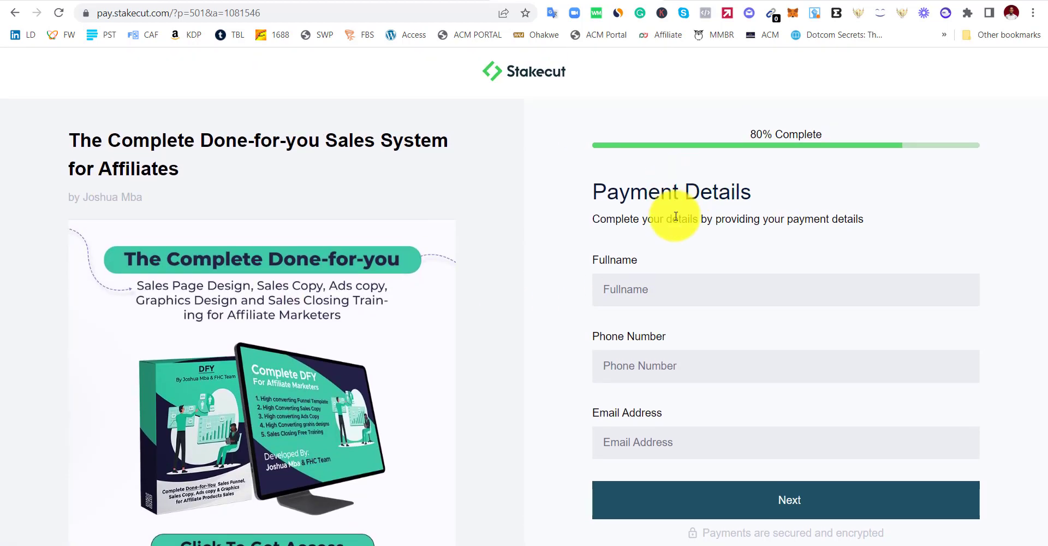
# Step: Fill in the payment details with the buyer's saved full name, phone number and email address, and continue to the payment options
pyautogui.click(674, 281)
pyautogui.click(501, 302)
pyautogui.scroll(-1, 695, 491)
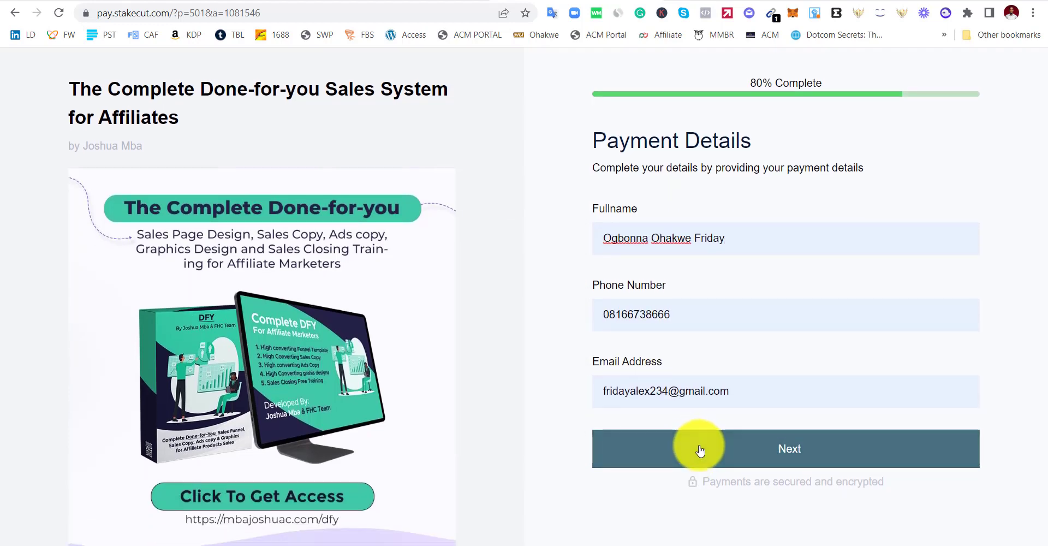
pyautogui.click(700, 449)
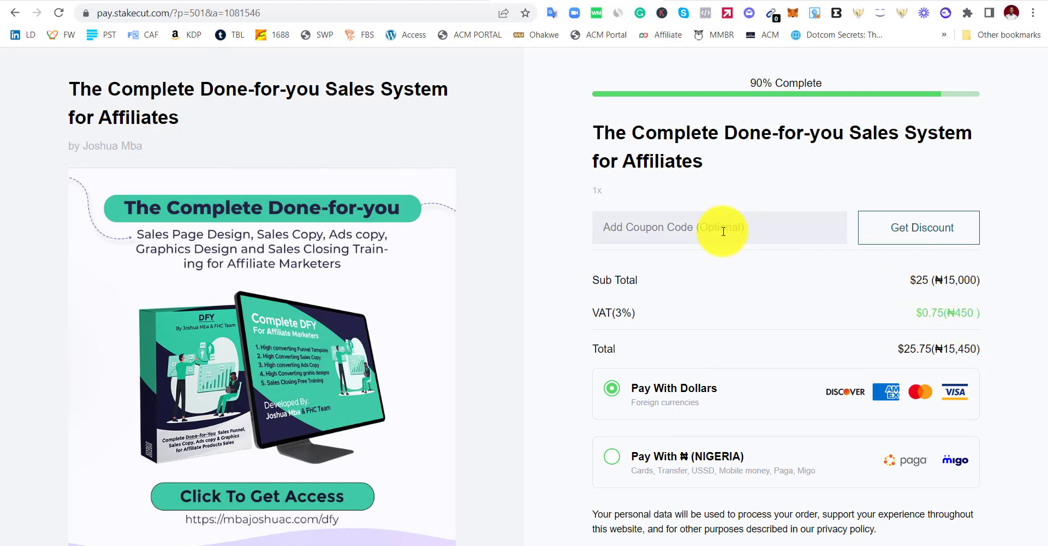
# Step: Review the coupon field and order total, choose Pay With ₦ (NIGERIA), and proceed to payment
pyautogui.click(647, 233)
pyautogui.scroll(-1, 717, 248)
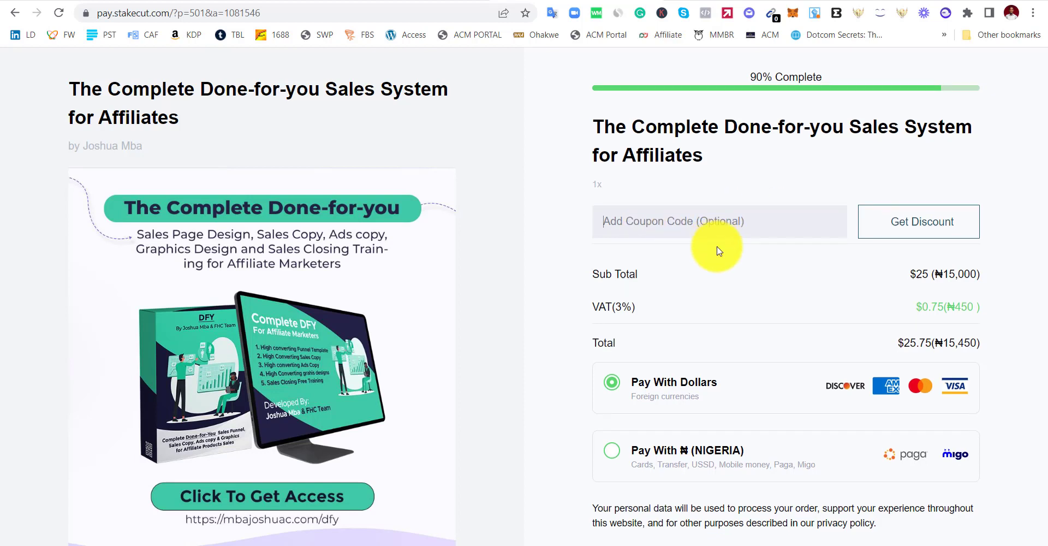
pyautogui.scroll(-2, 719, 251)
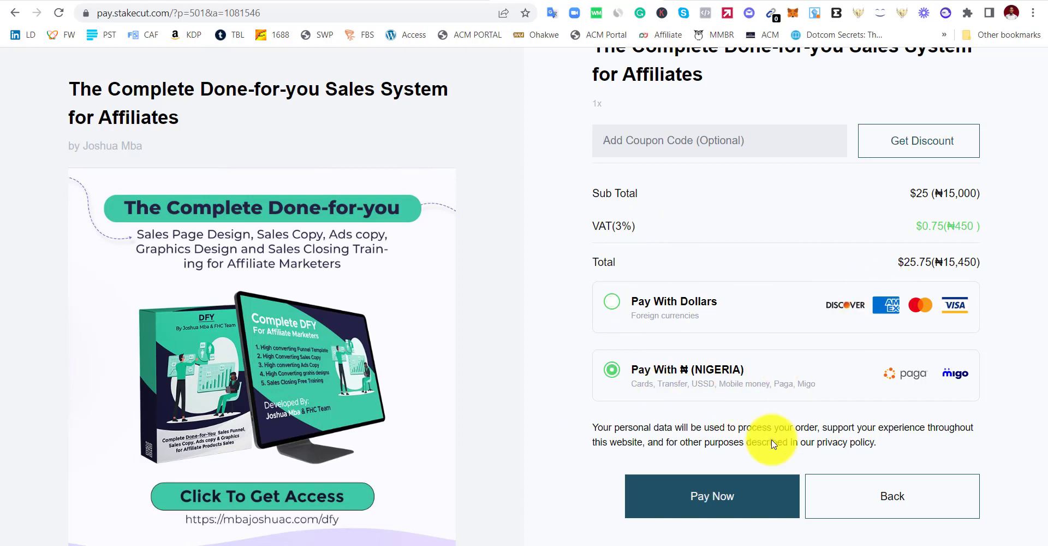
pyautogui.click(752, 496)
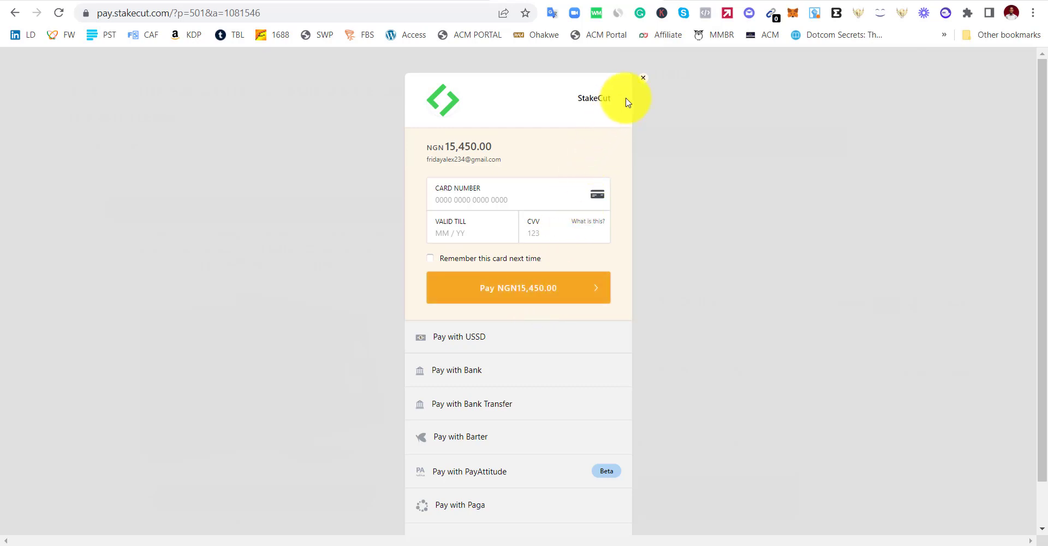
# Step: Close the checkout session without paying and return to the product's marketplace page in the Stakecut dashboard
pyautogui.click(645, 82)
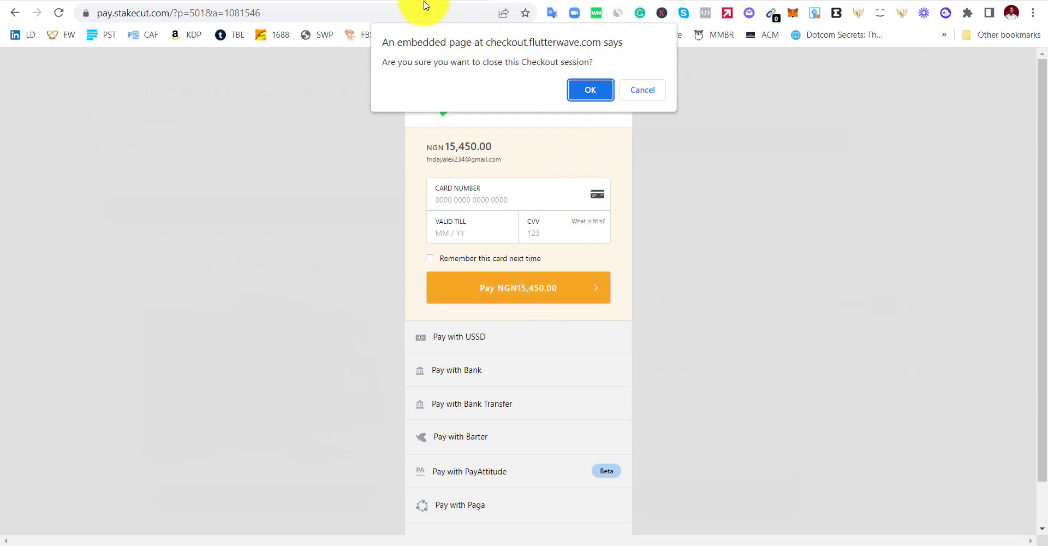
pyautogui.click(590, 92)
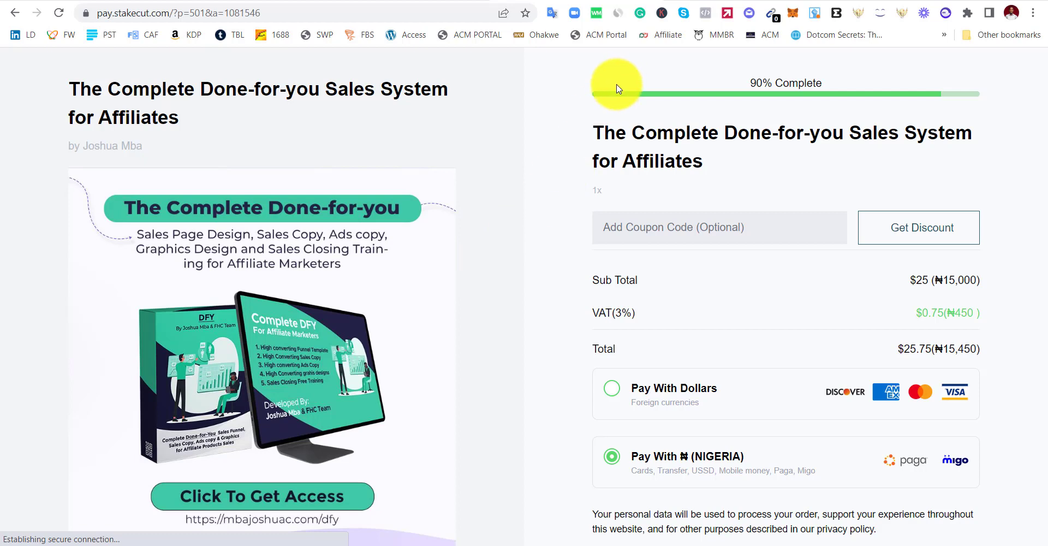
pyautogui.click(453, 0)
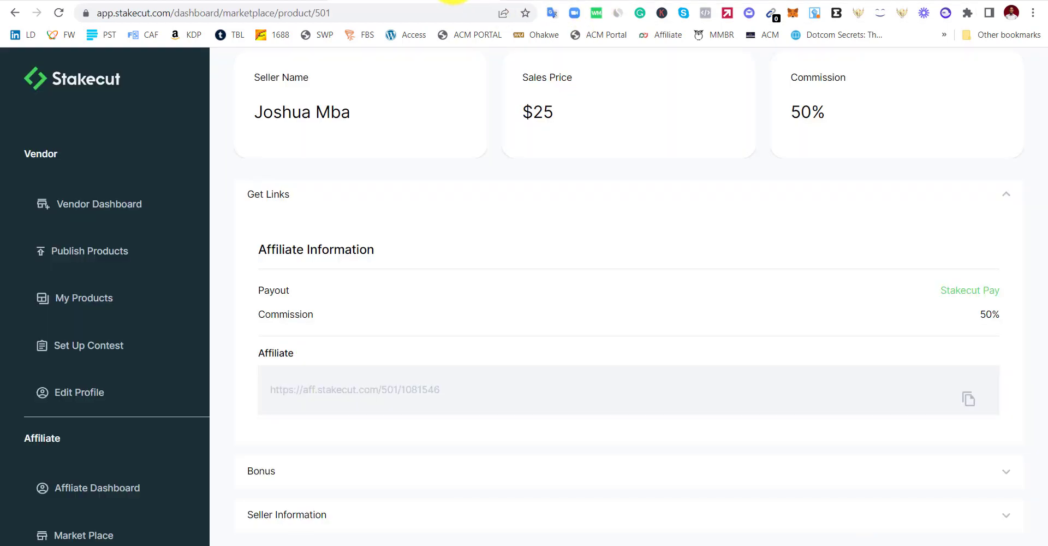